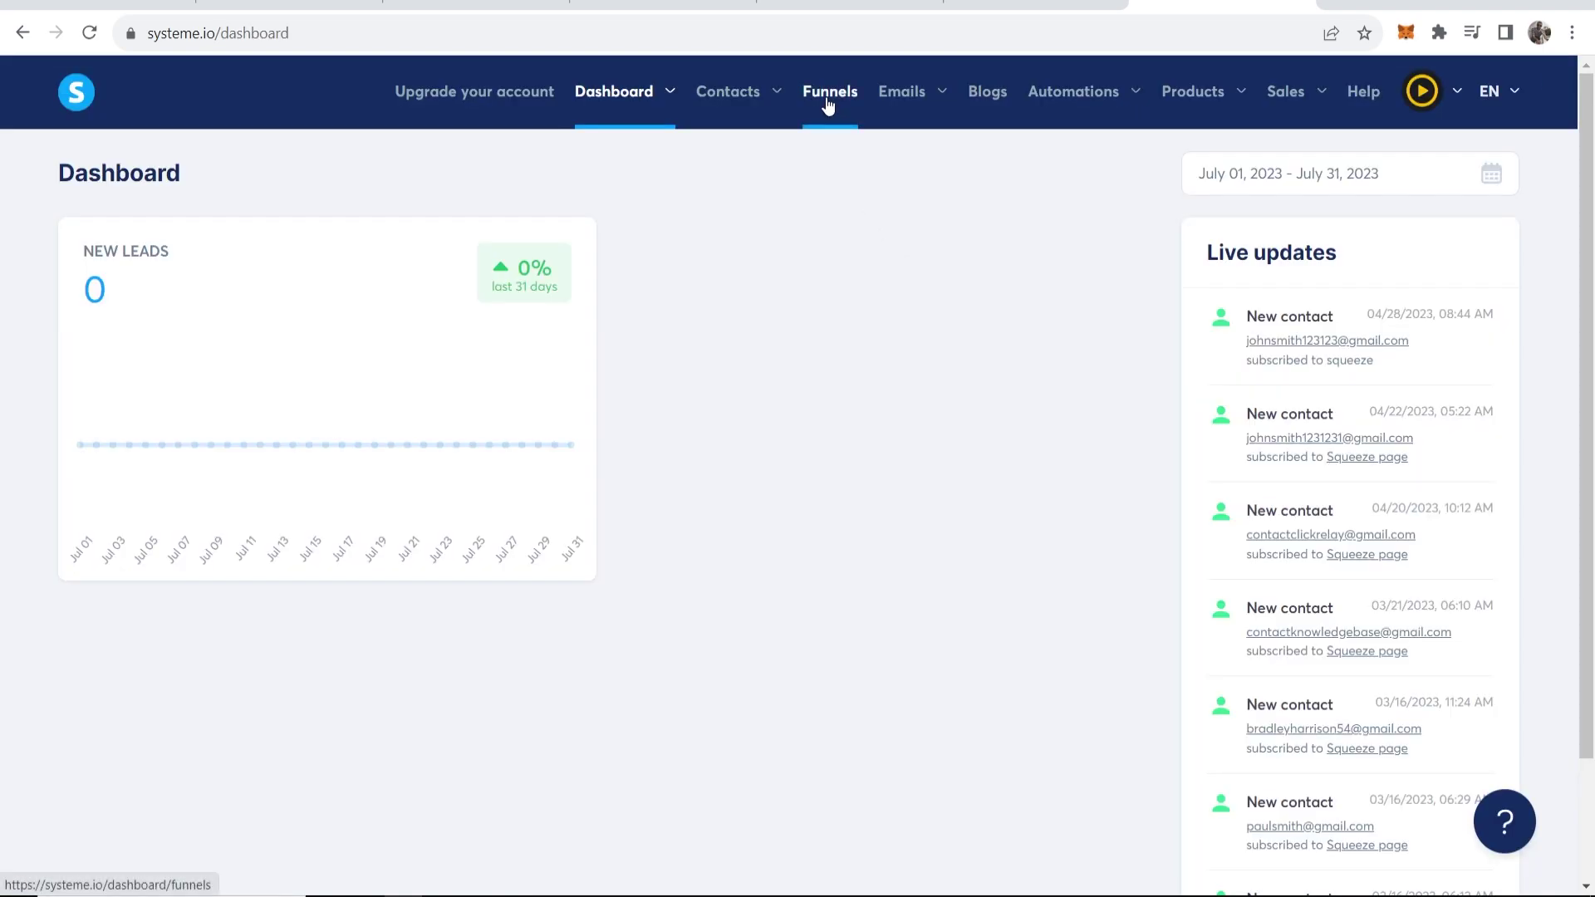
From Funnels, open the Clickbank funnel and edit its Squeeze page step.
click(828, 104)
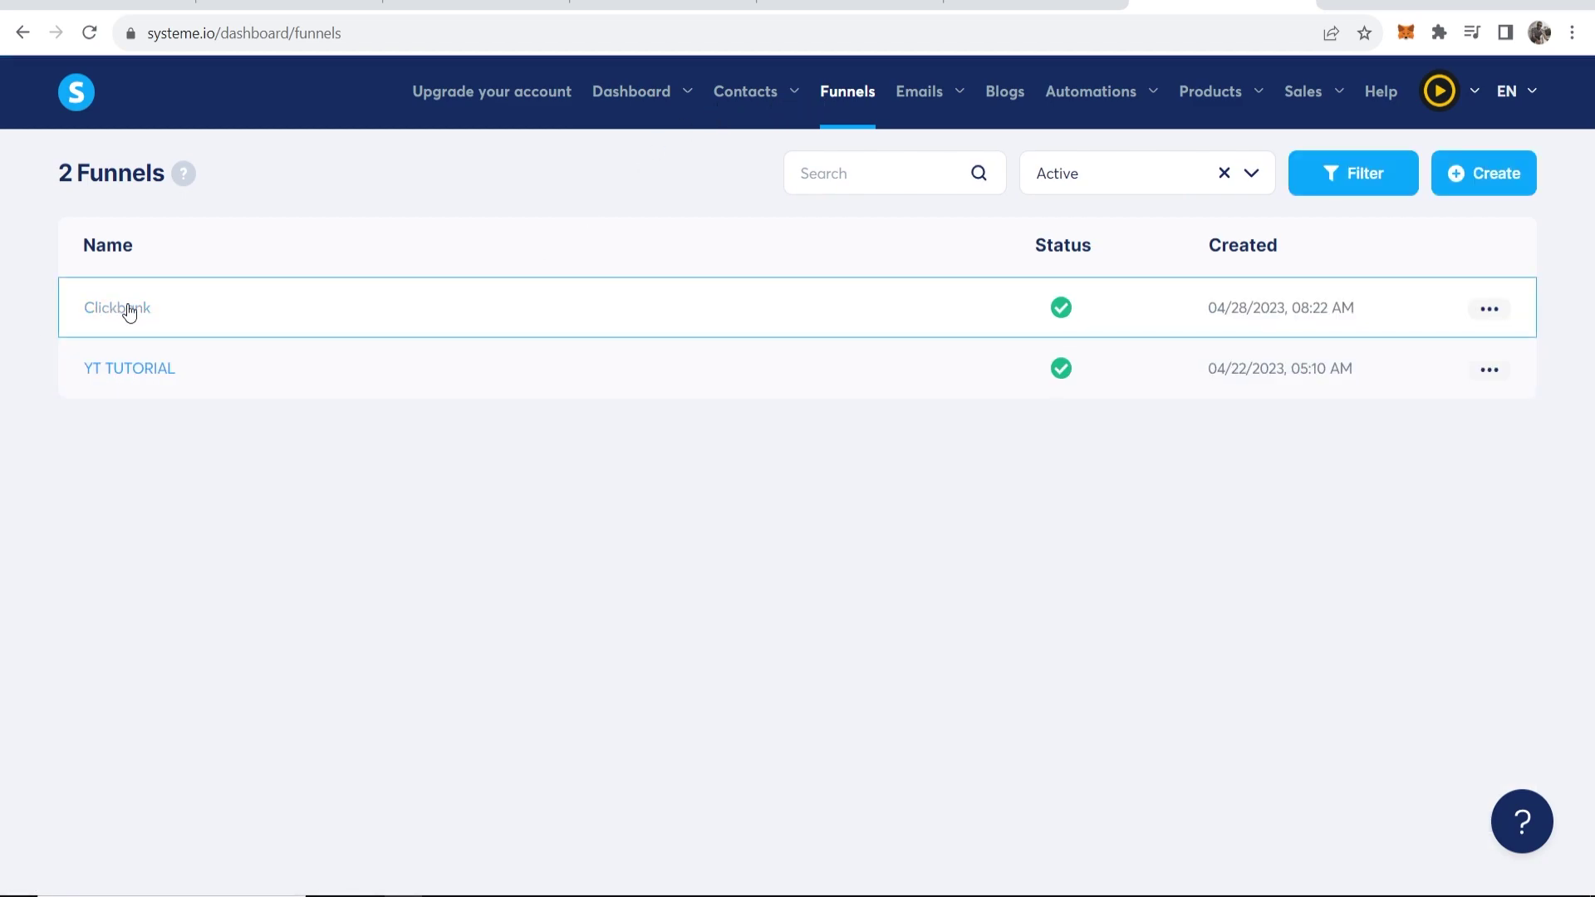
click(124, 310)
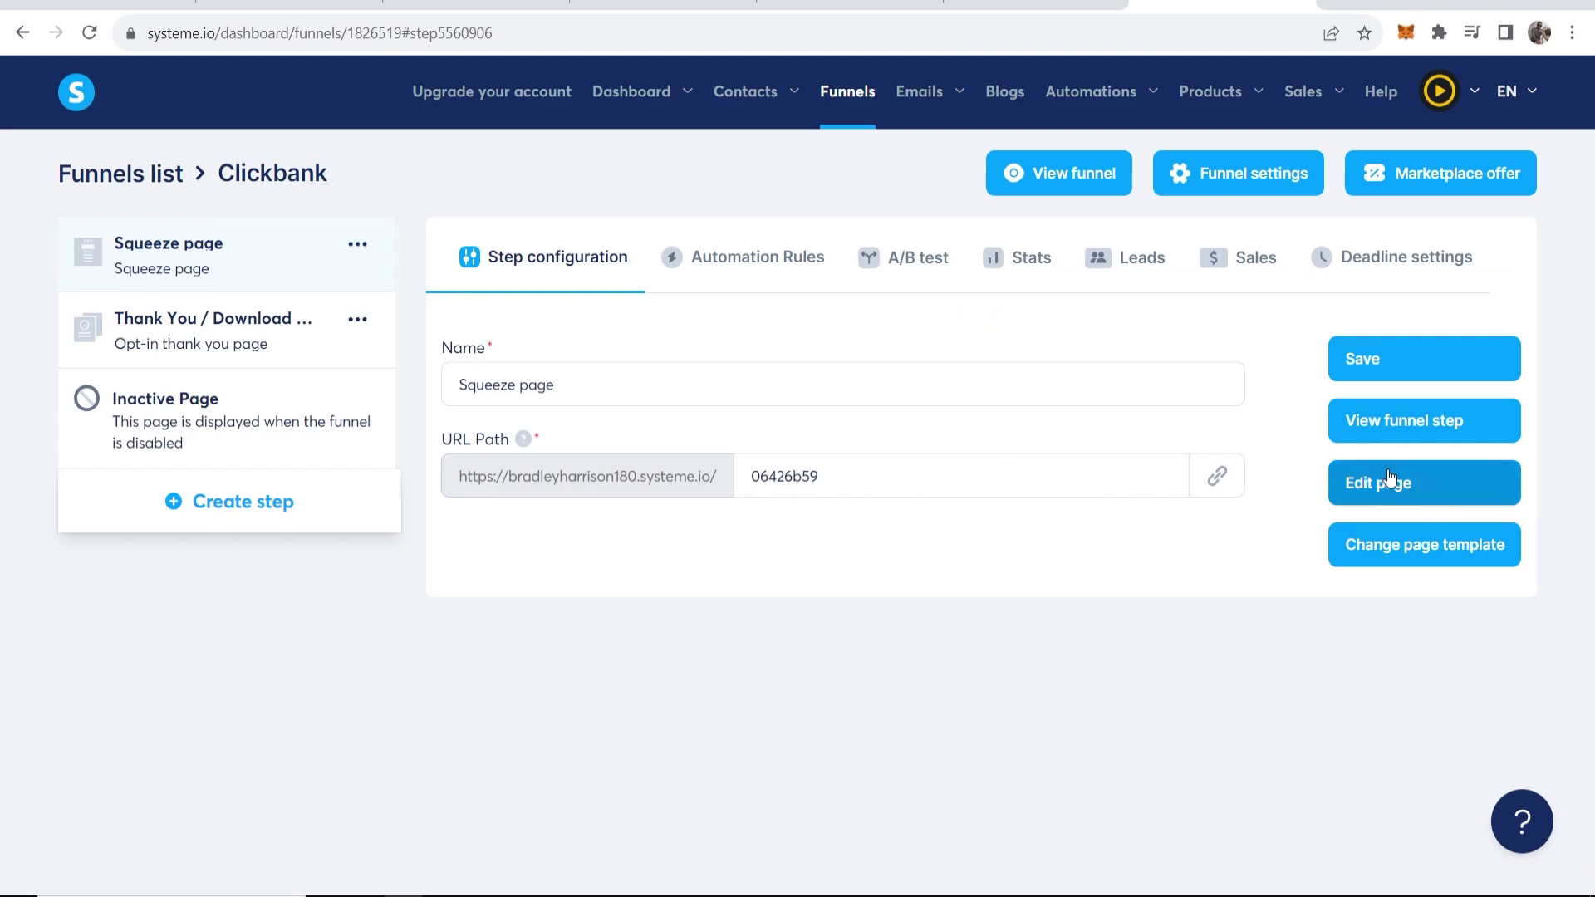
click(1383, 498)
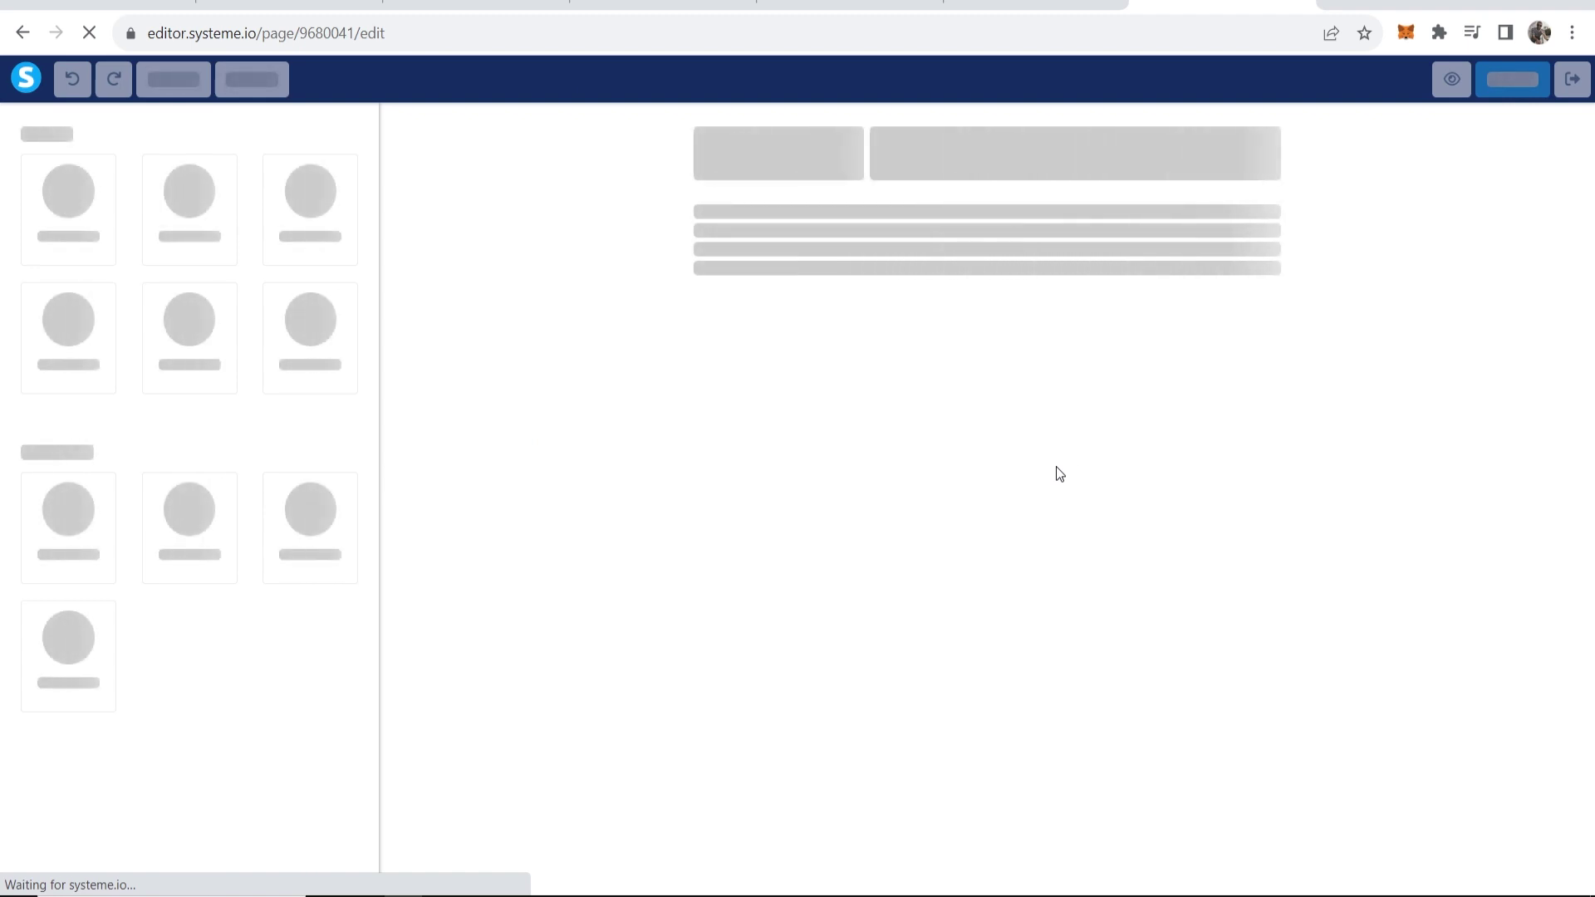
Delete the About us row from the squeeze page, confirming with OK.
scroll(1055, 472, down, 15)
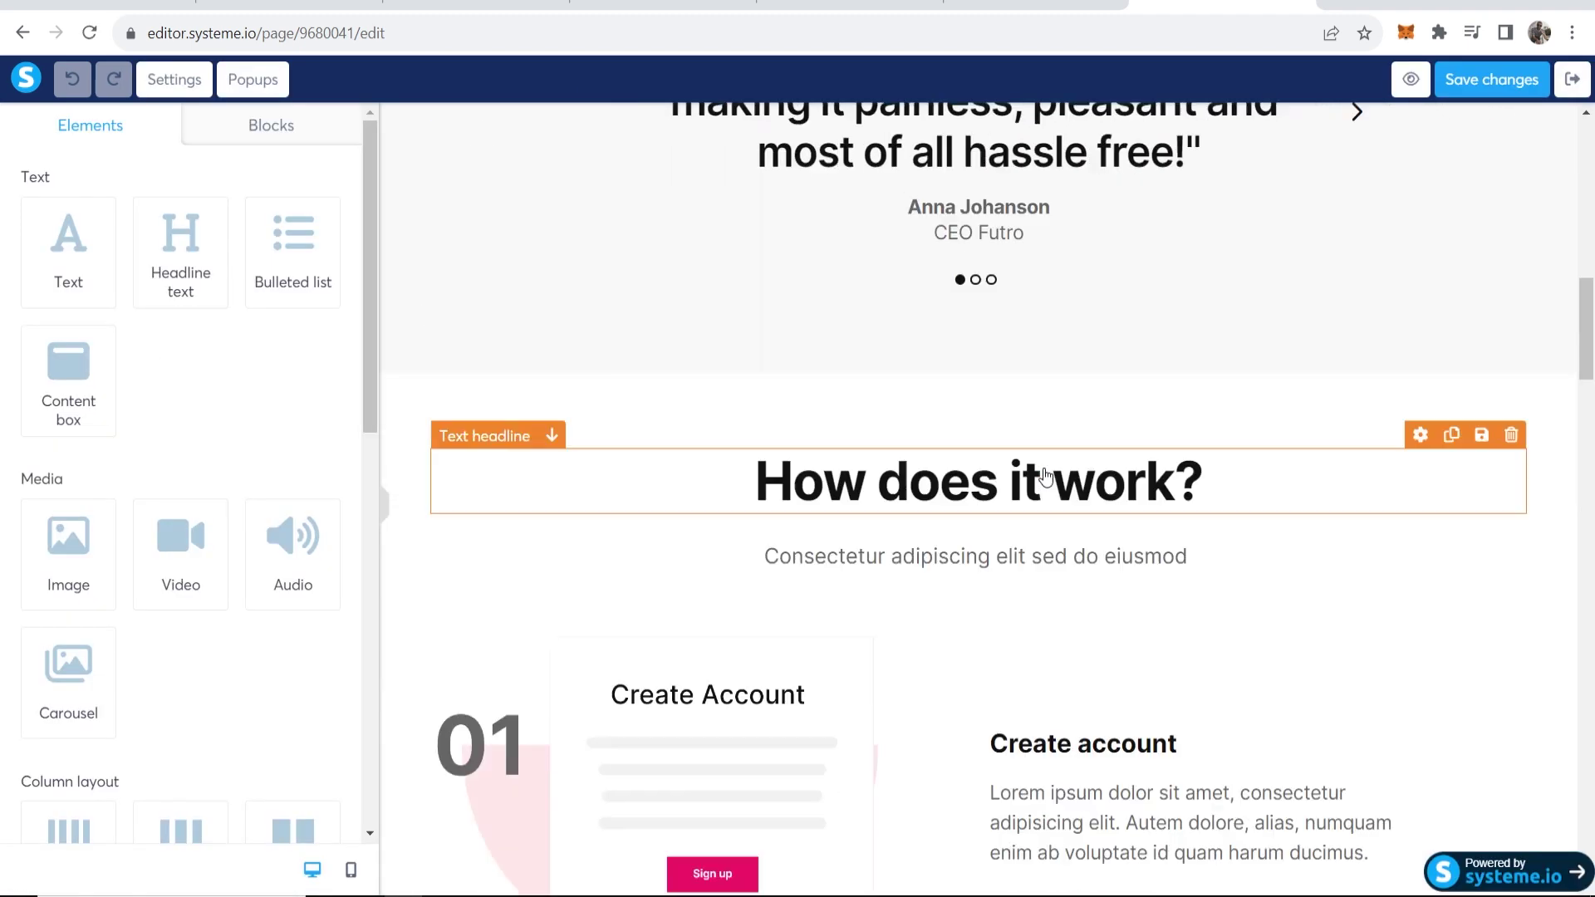
scroll(1044, 479, down, 18)
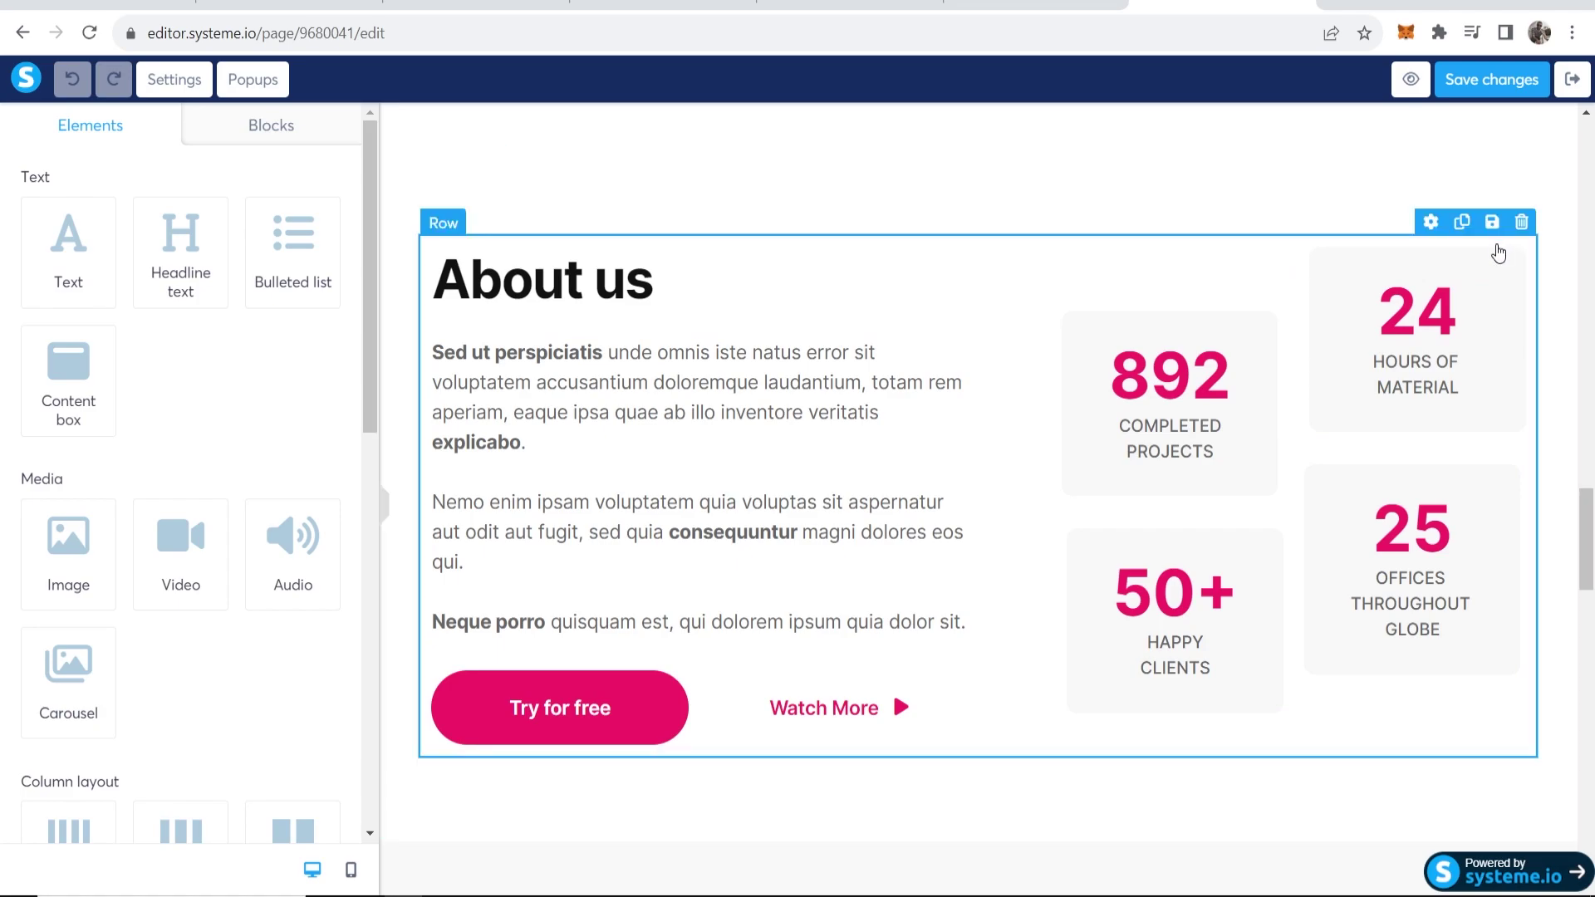
click(1521, 222)
click(910, 156)
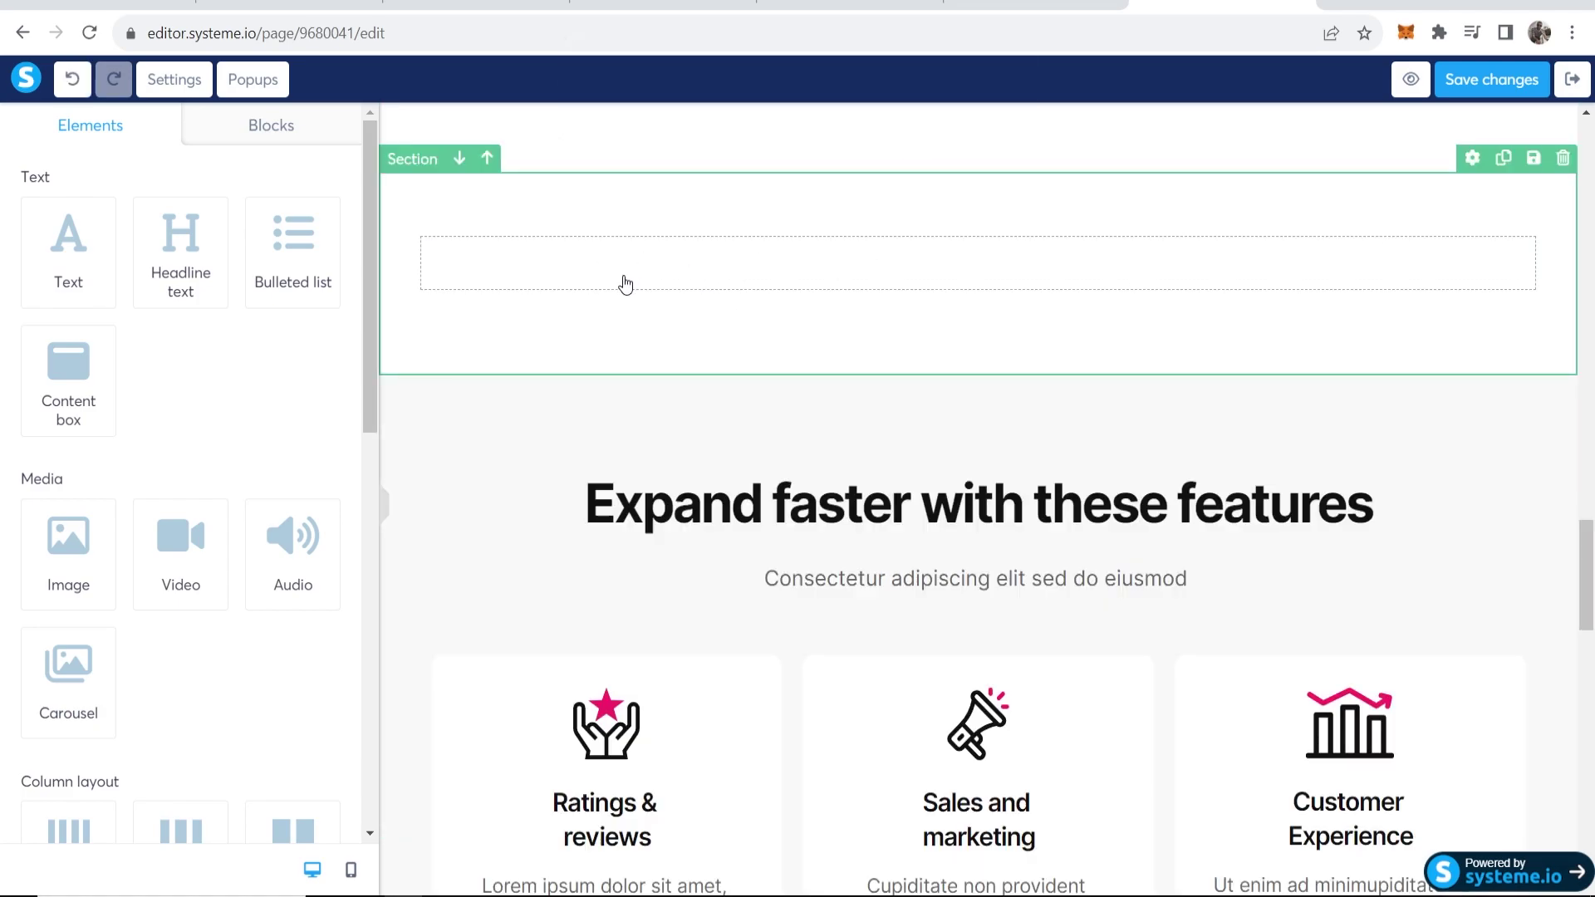
scroll(187, 274, down, 9)
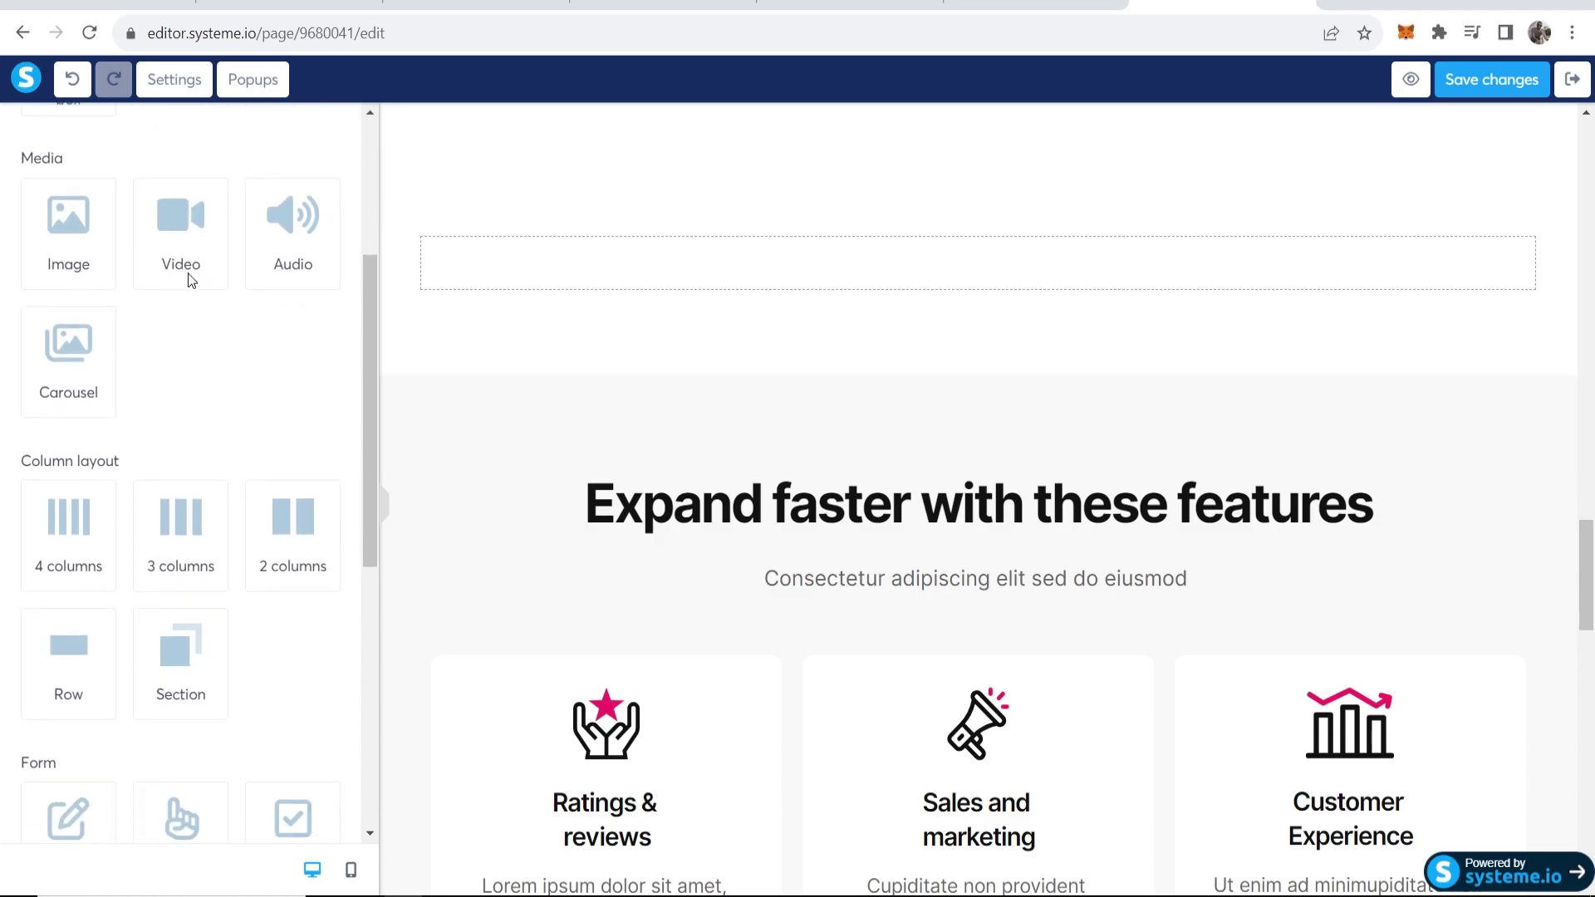
scroll(188, 272, up, 10)
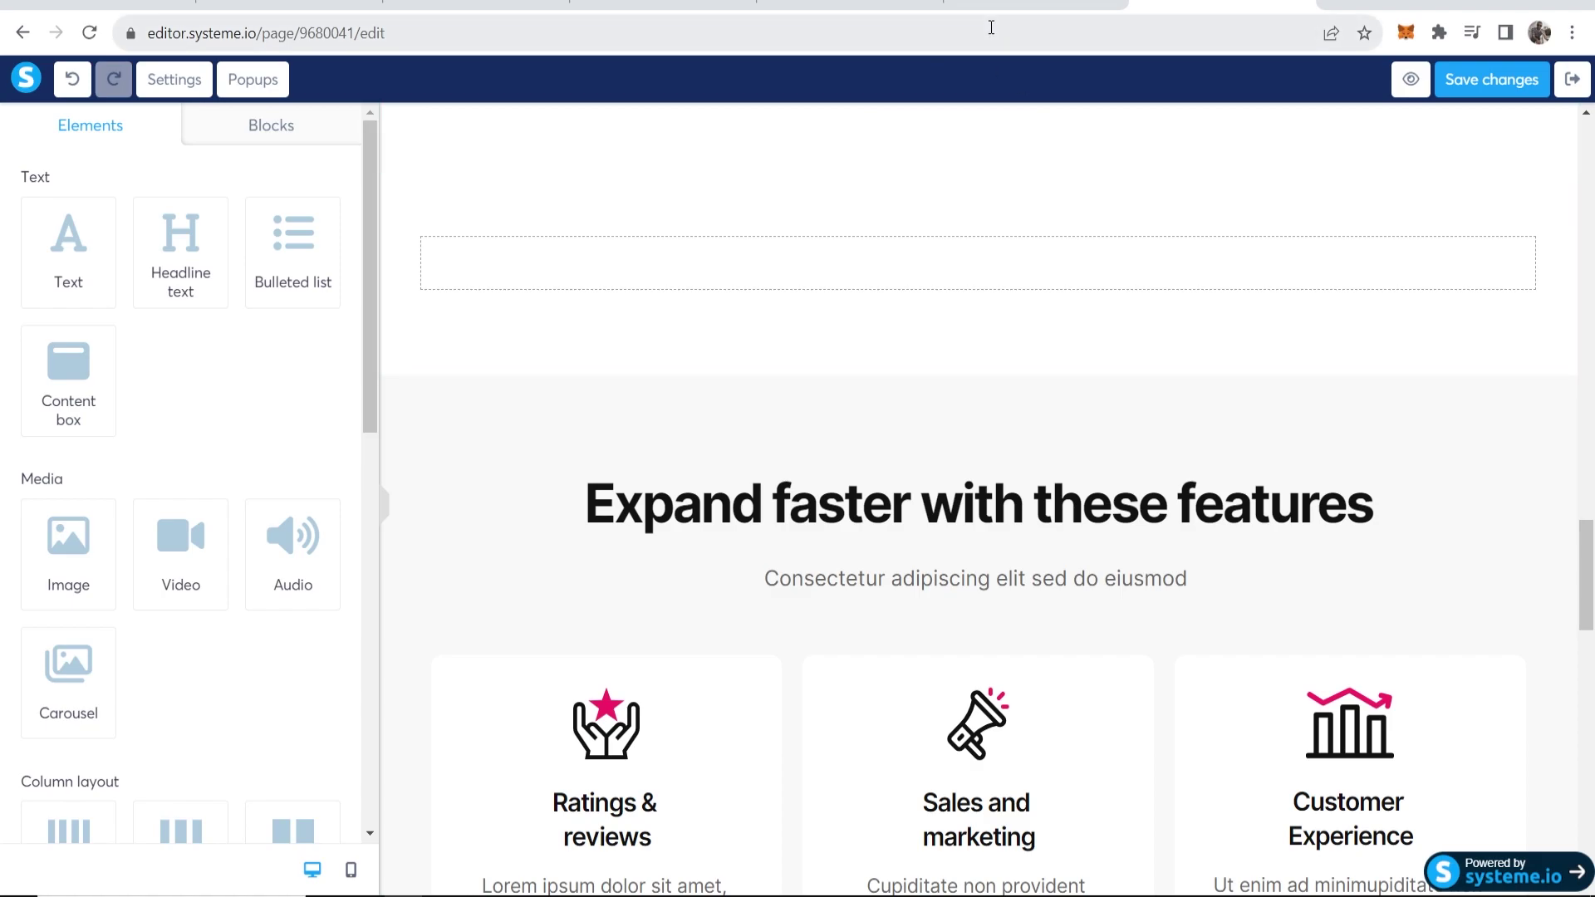
Go to the Elfsight applications dashboard and find the Instagram Feed app.
click(1039, 5)
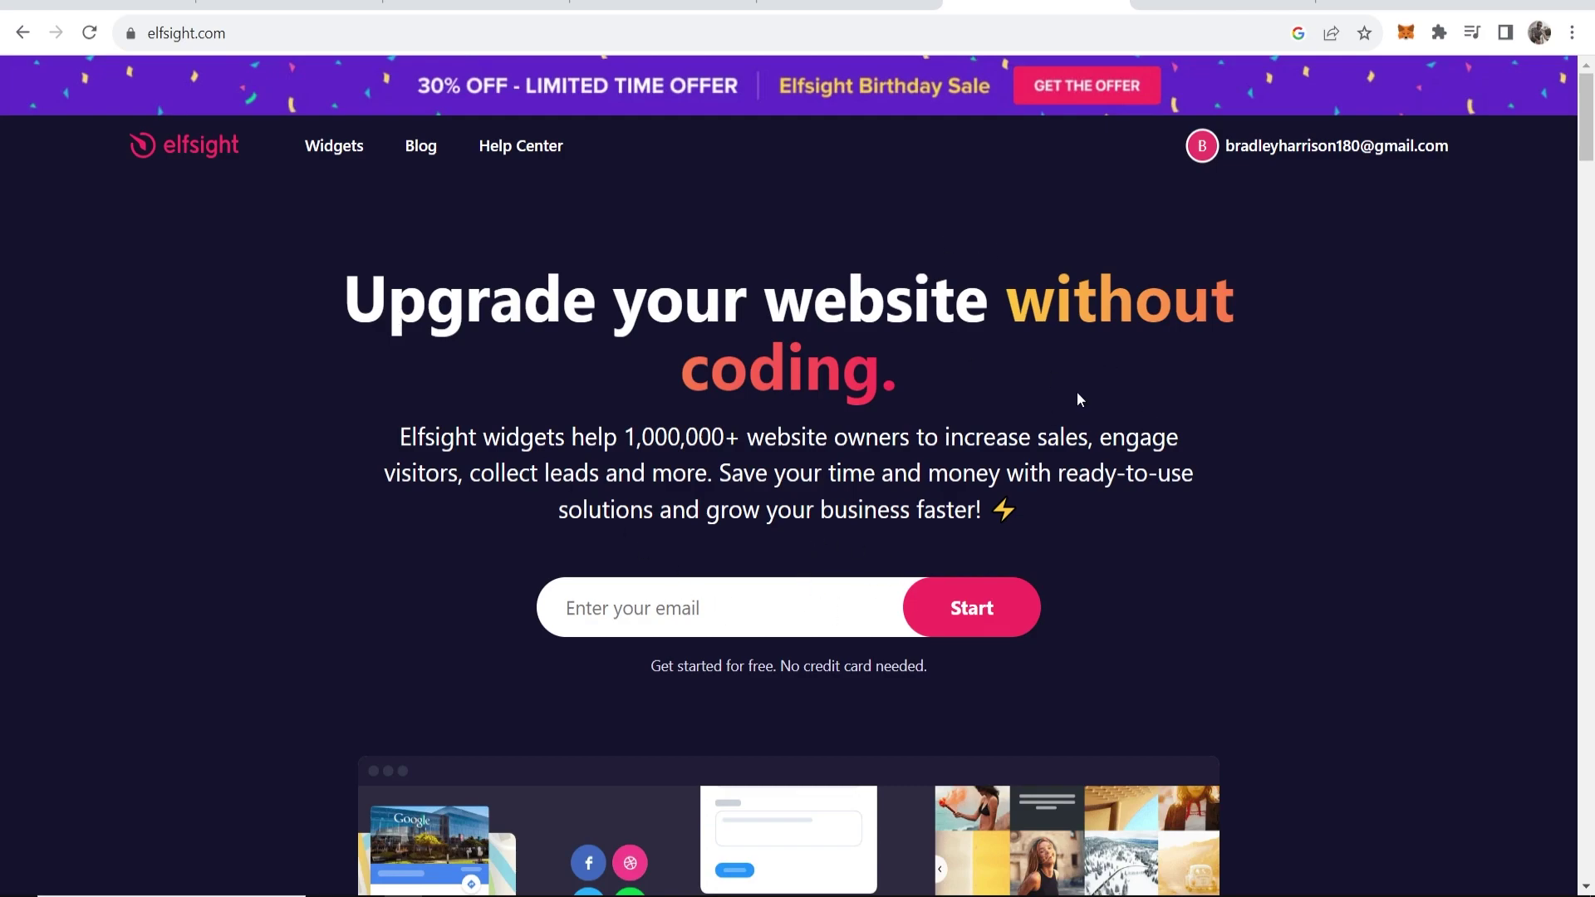
click(847, 5)
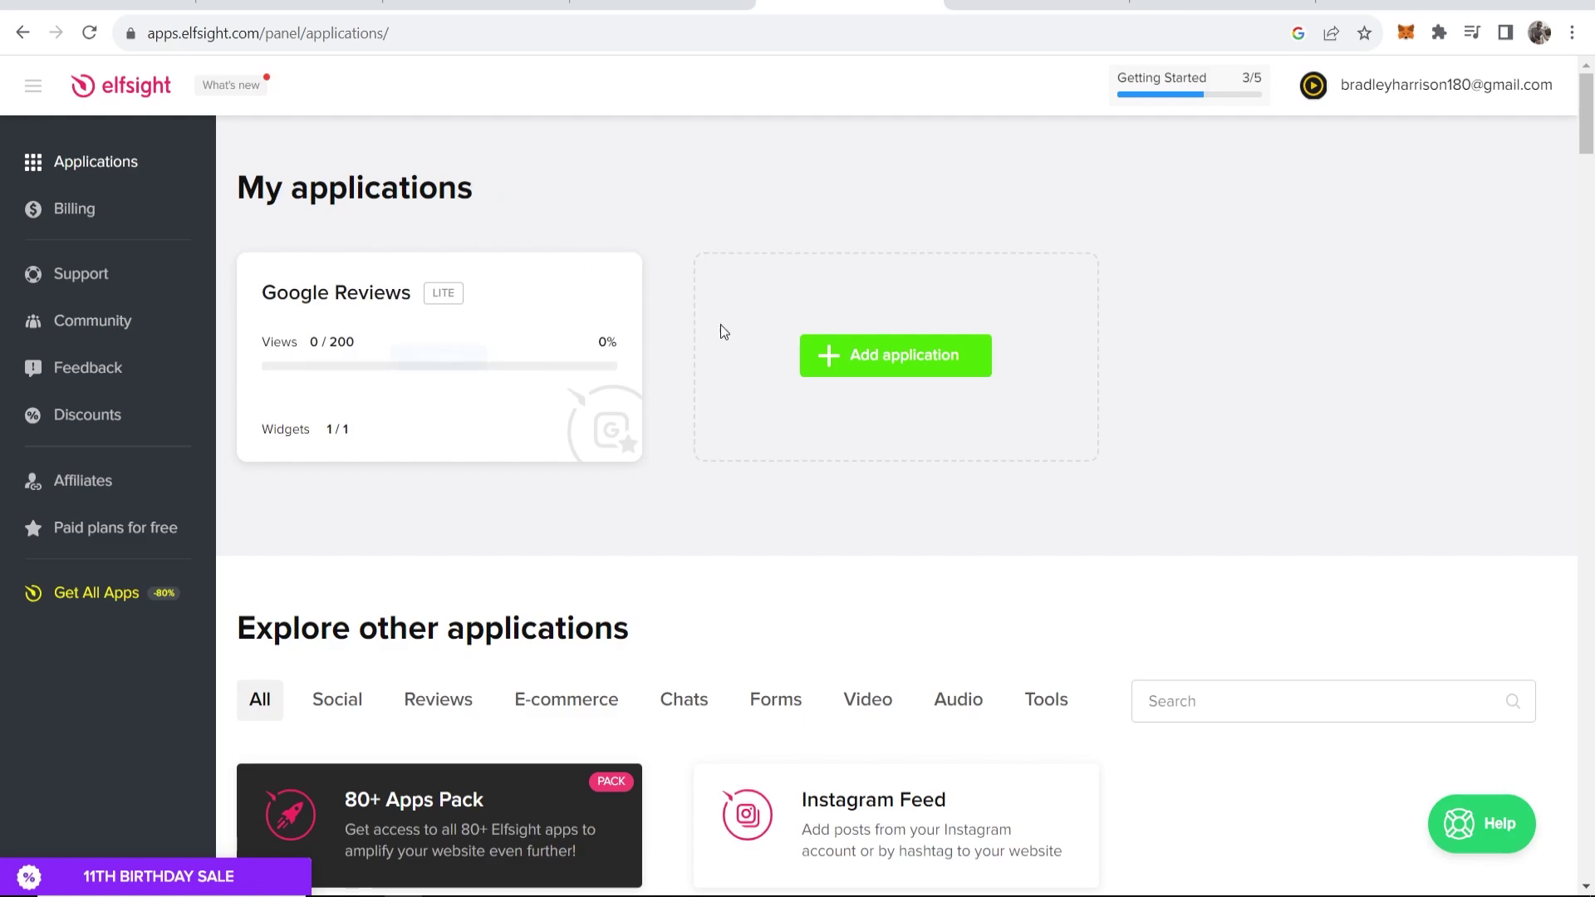
scroll(1239, 291, down, 6)
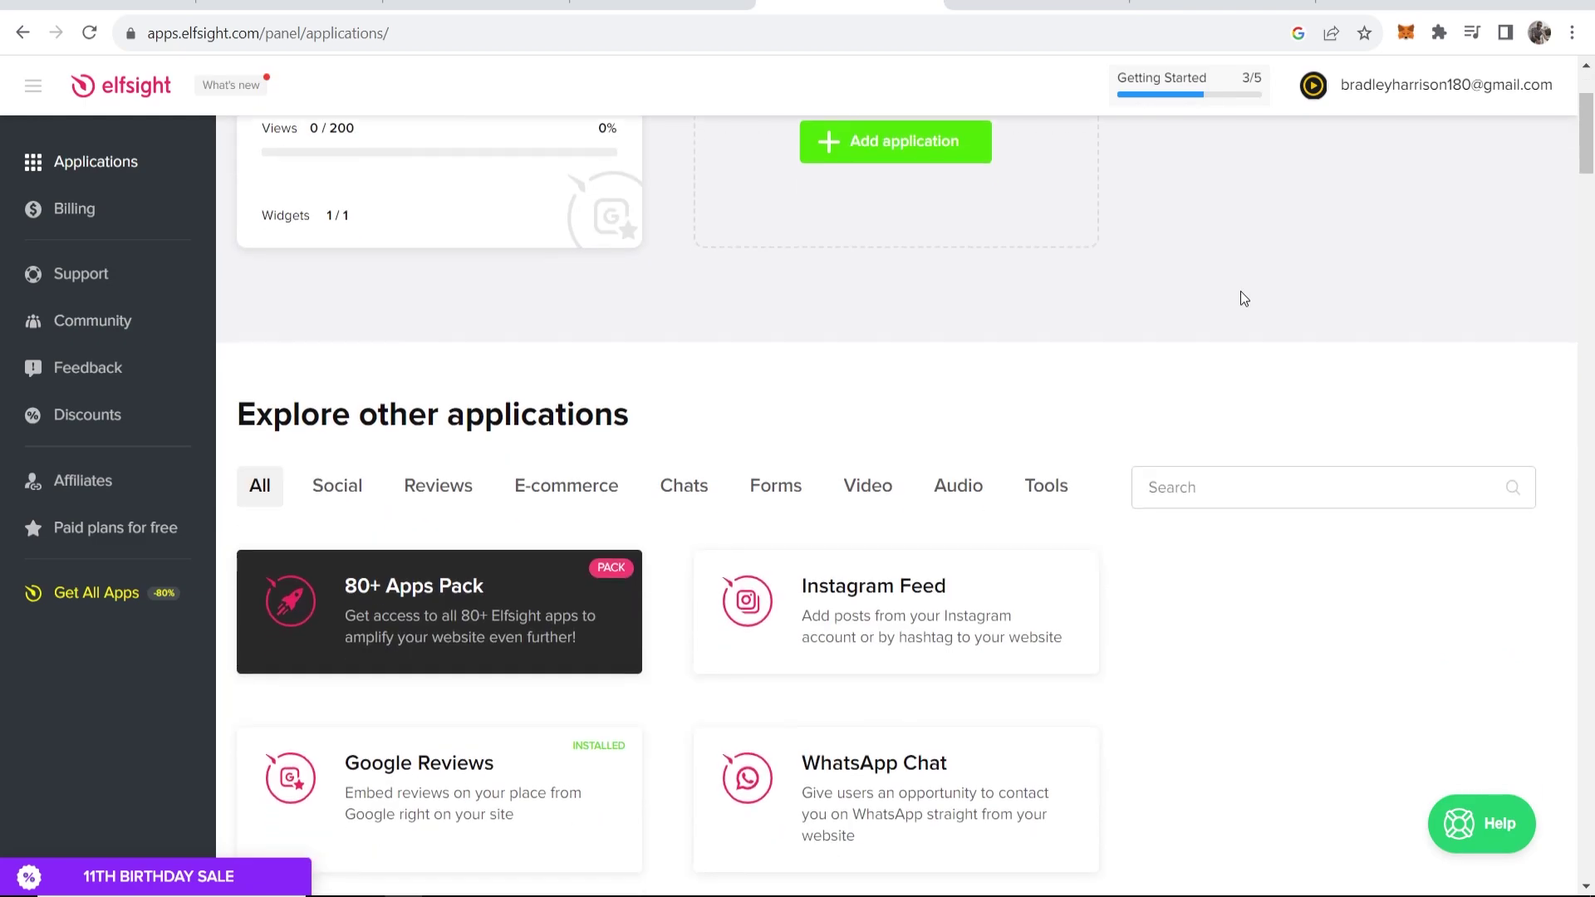
mouse_move(879, 267)
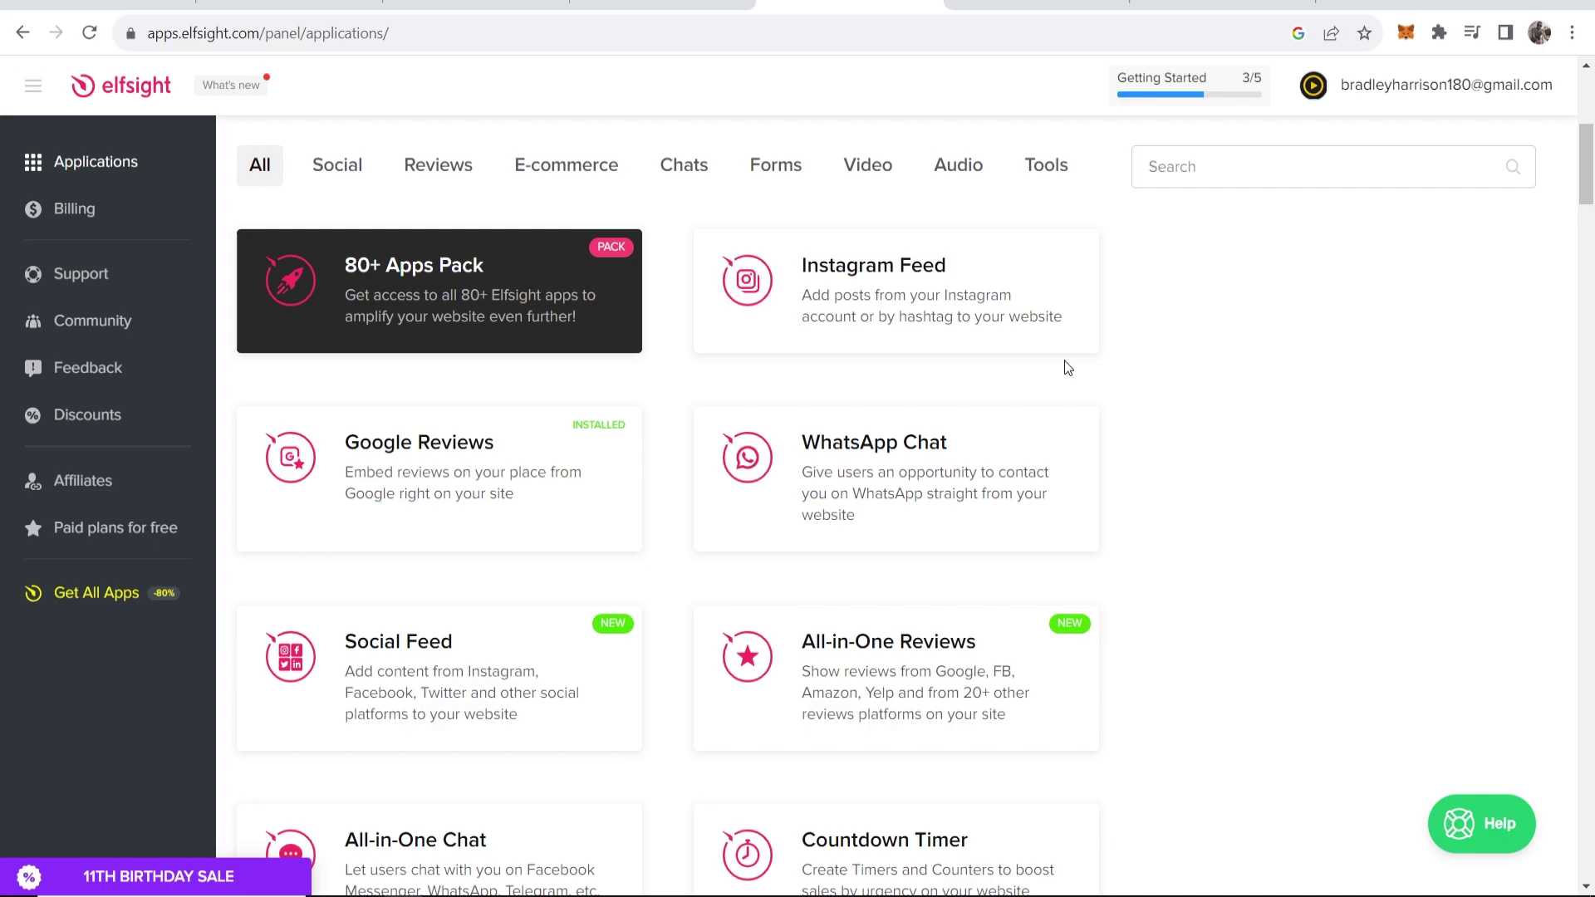
Create a new Instagram Feed widget and browse the template picker.
mouse_move(1008, 320)
click(860, 295)
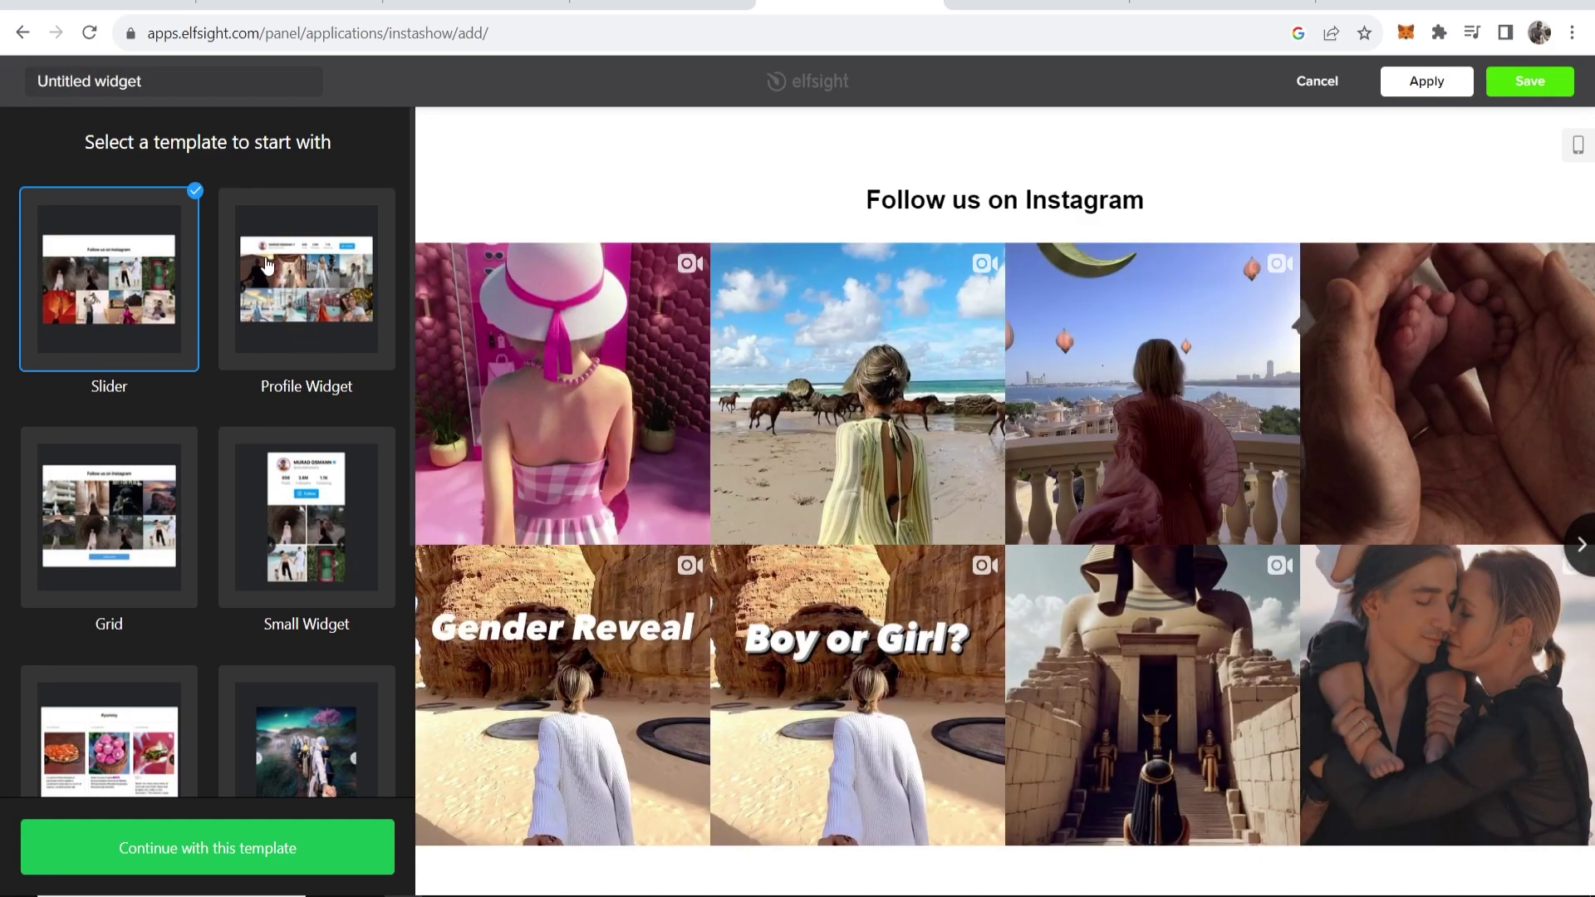
scroll(138, 482, down, 3)
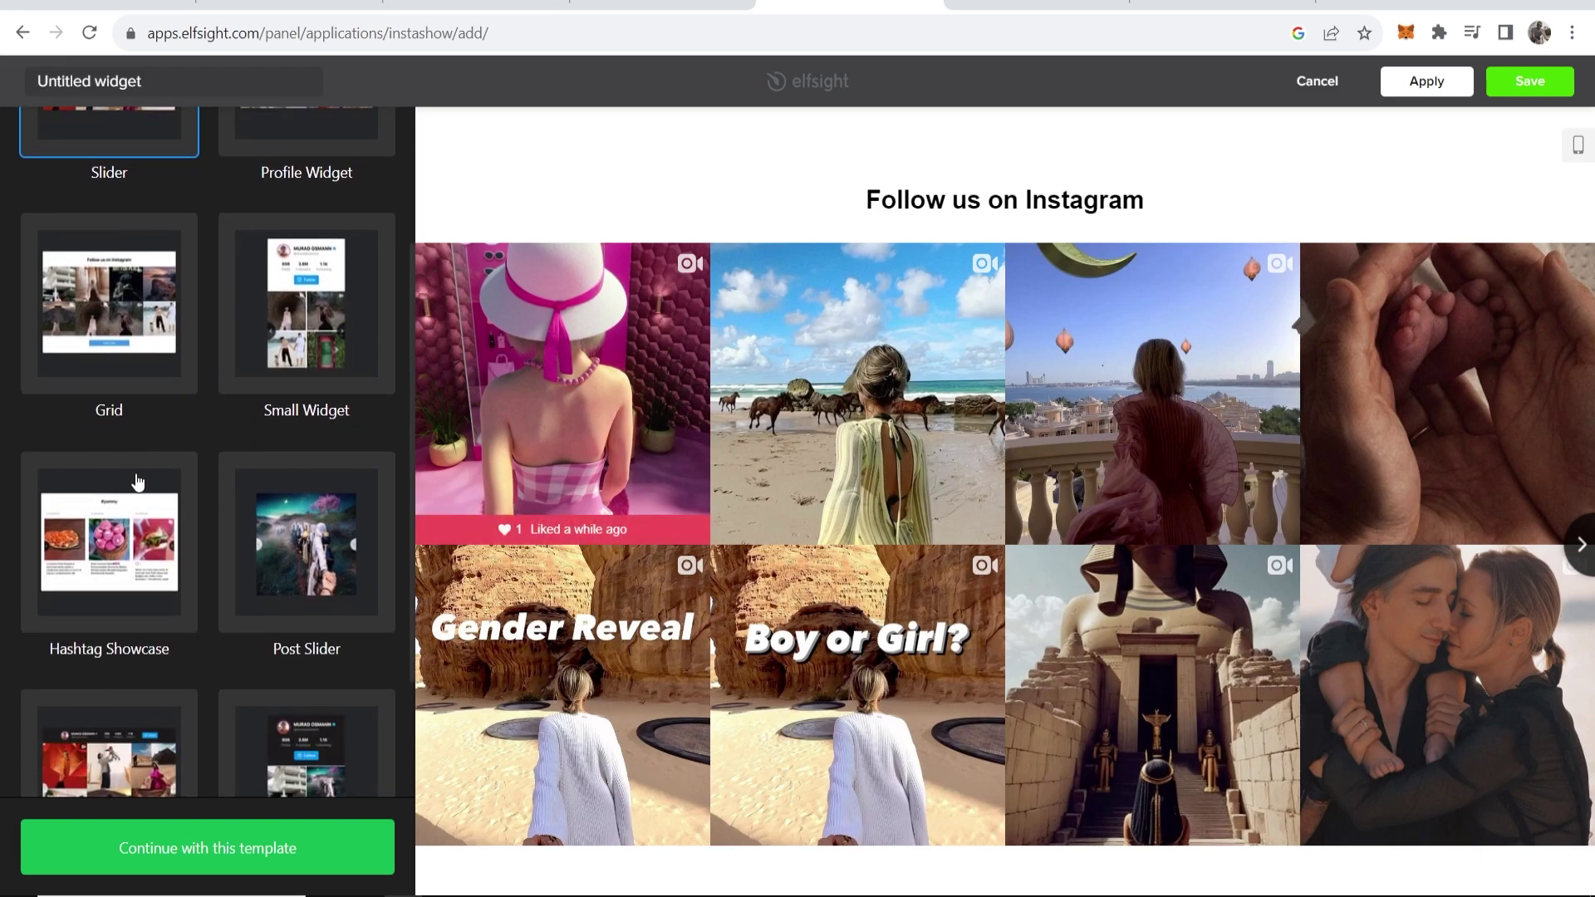
scroll(293, 573, up, 3)
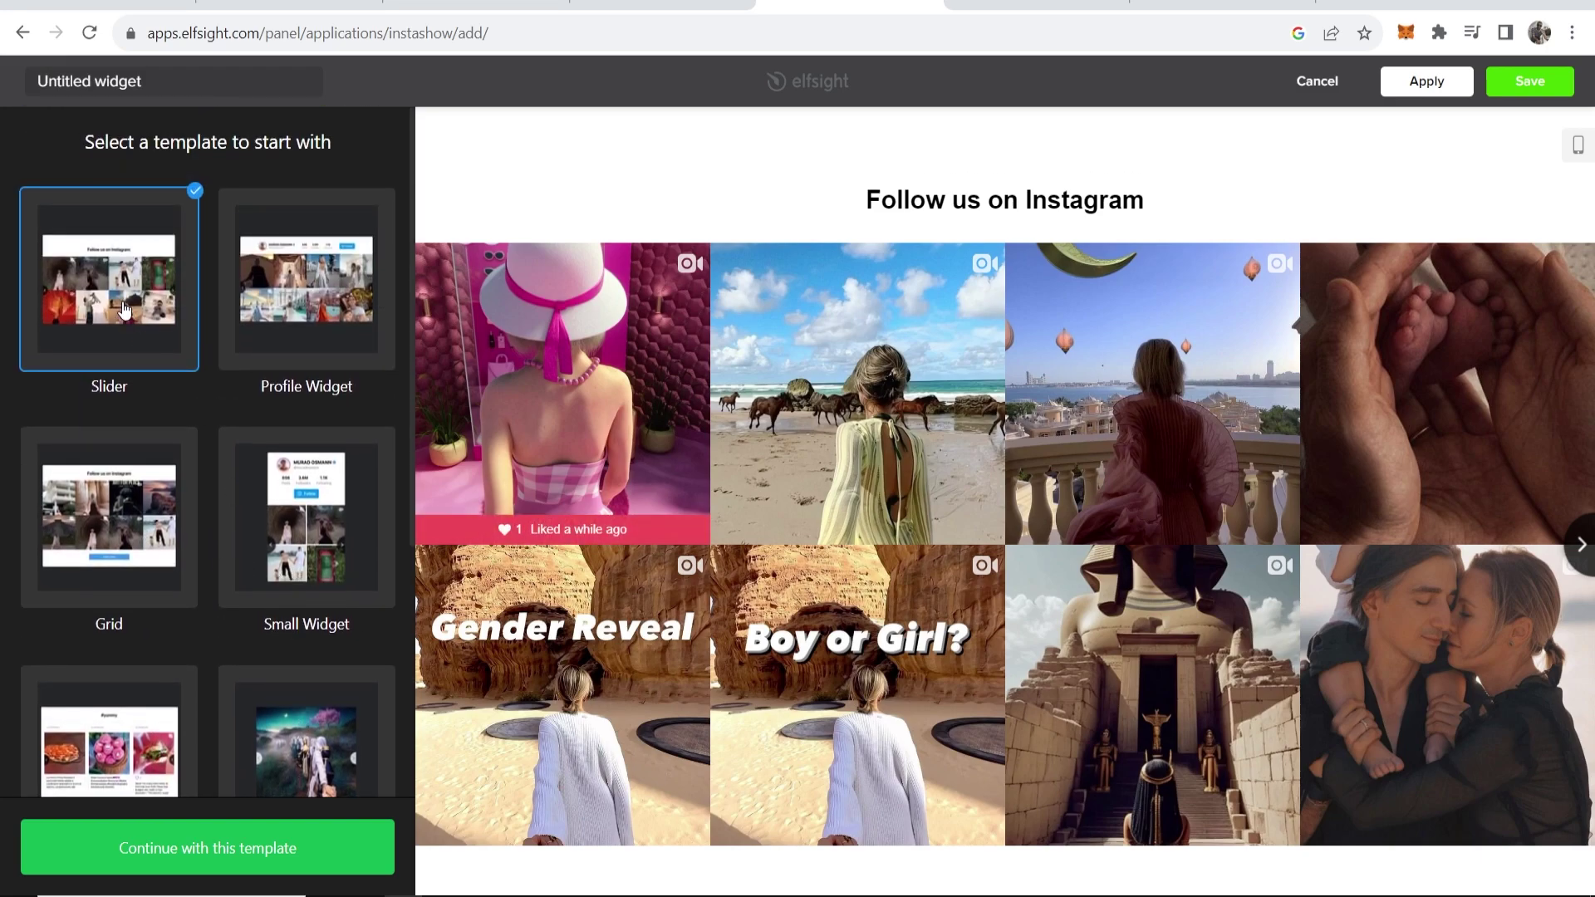
Continue with the Slider template and enter the Instagram username as a source.
click(197, 848)
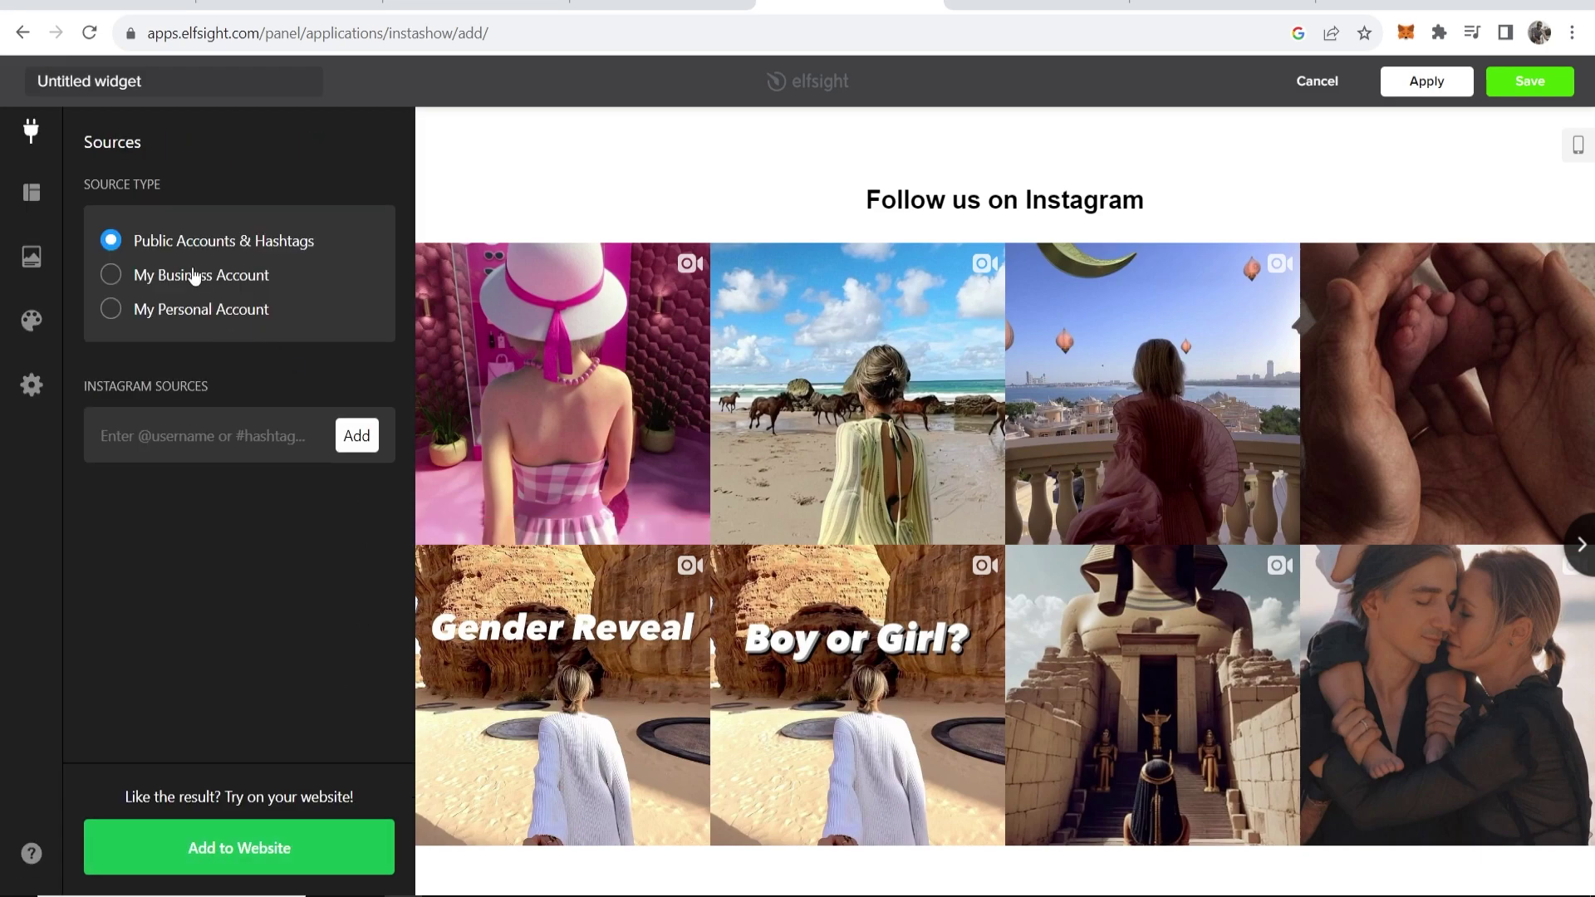
drag(104, 185, 170, 193)
click(170, 196)
text(bradleybrxd)
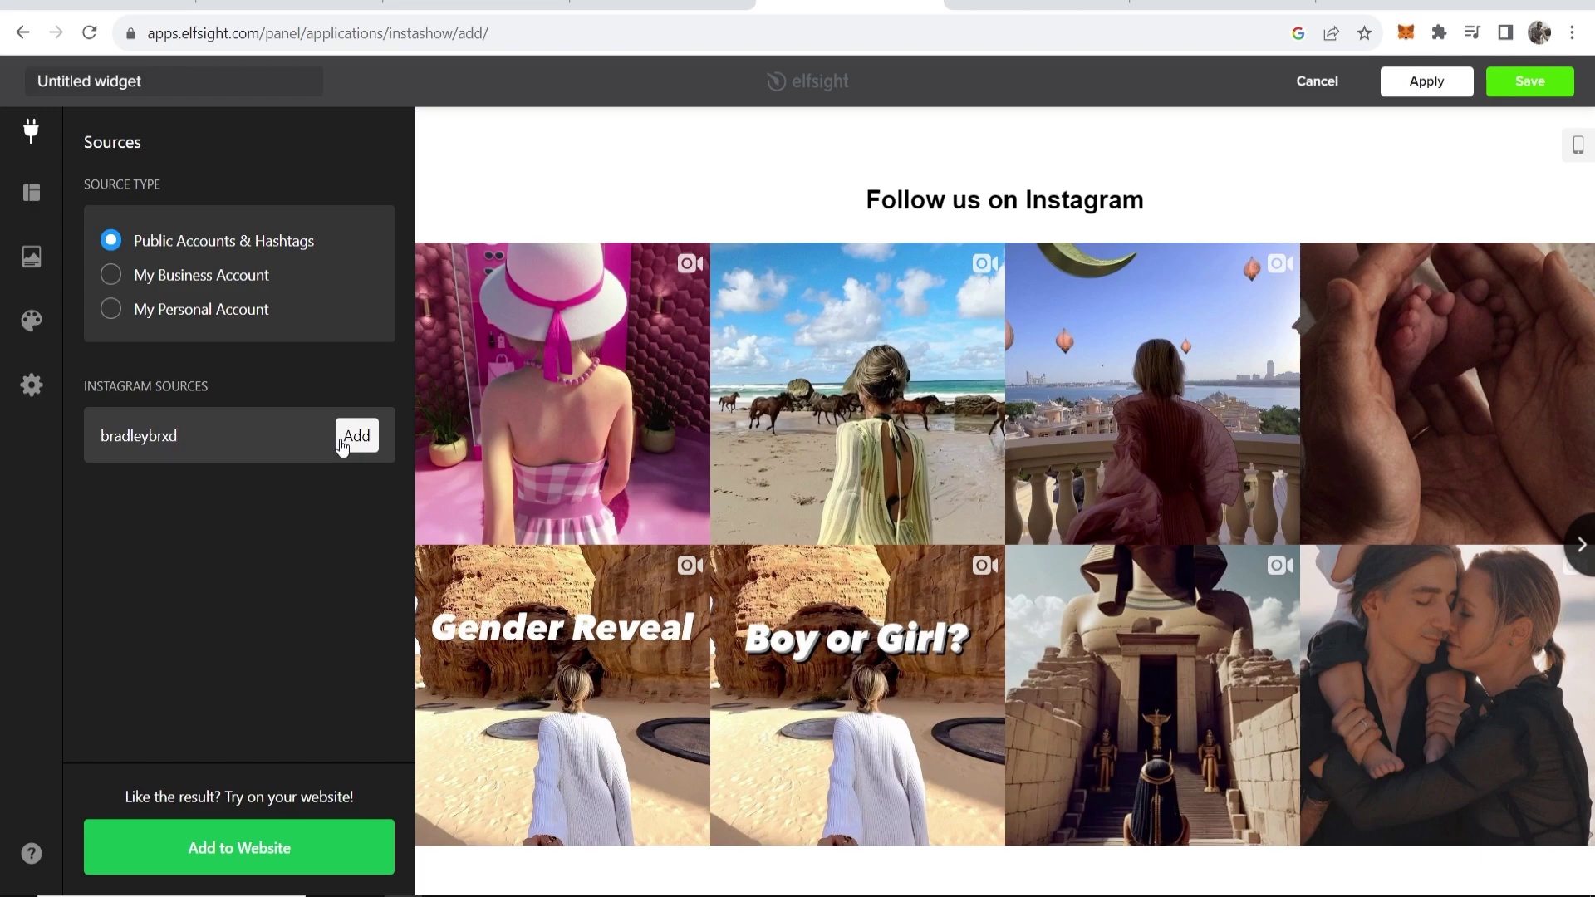
Add the Instagram account as a feed source, then review the Style and Layout settings.
click(355, 435)
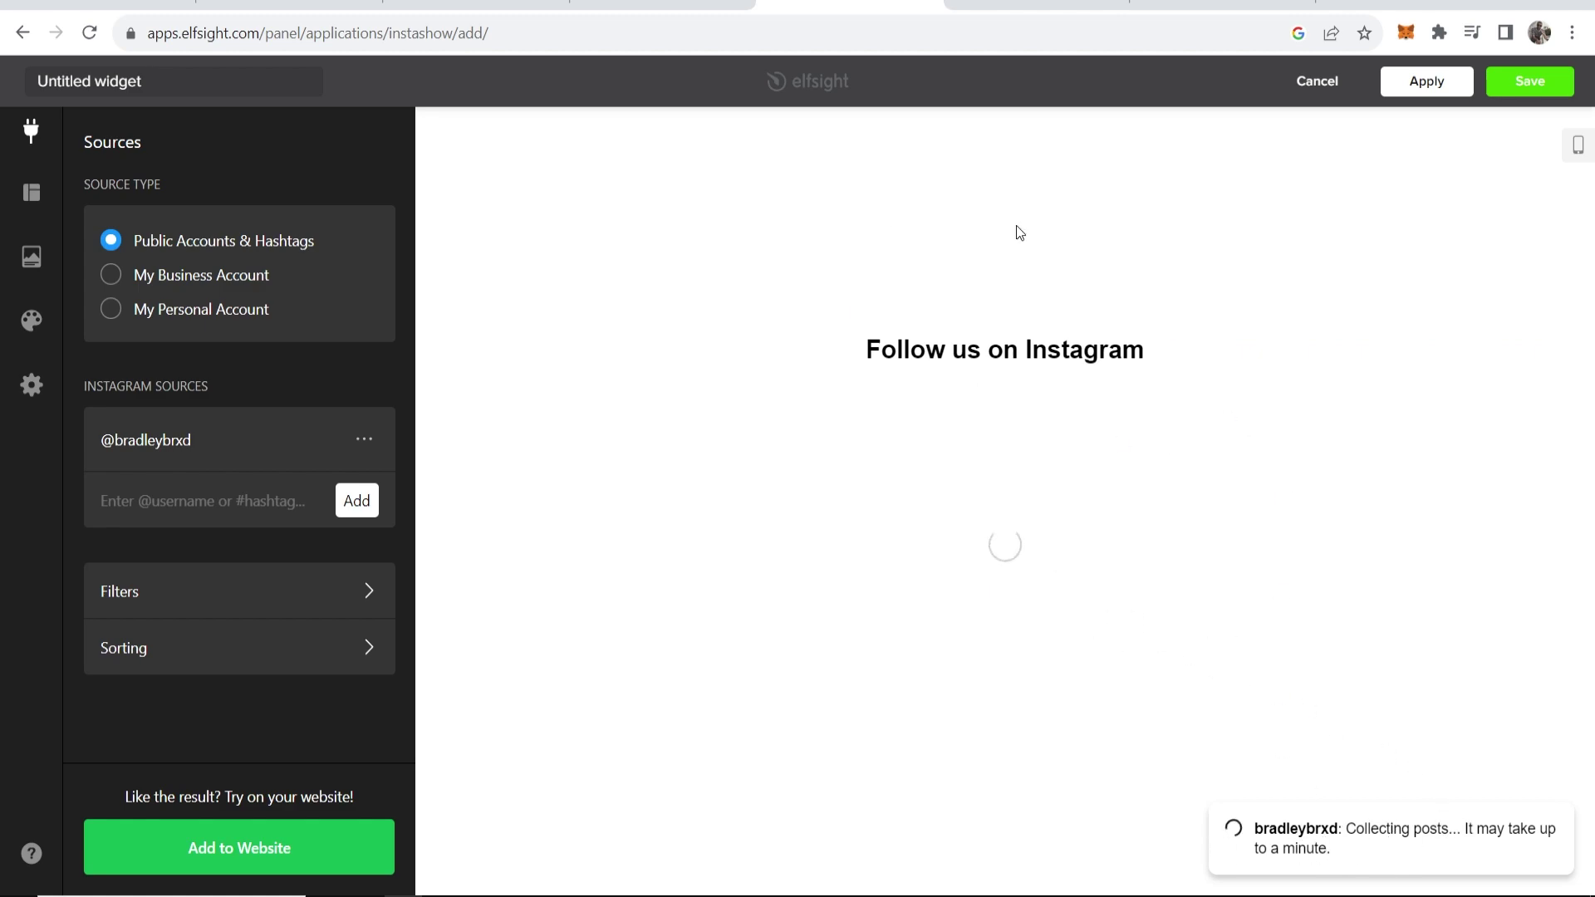
drag(864, 349, 1256, 366)
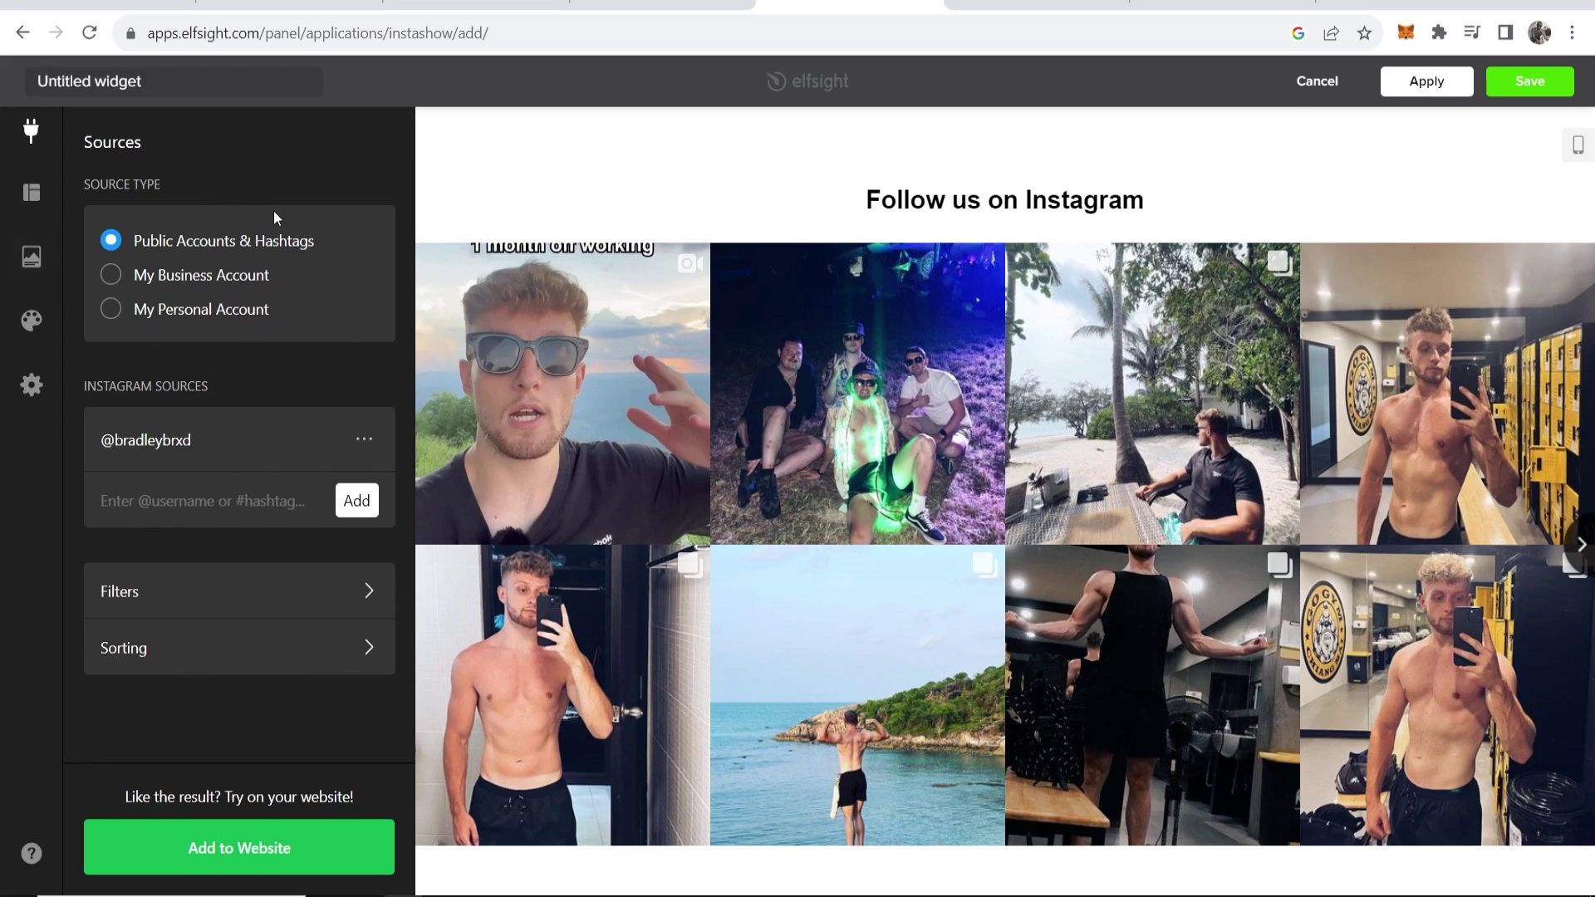
click(29, 330)
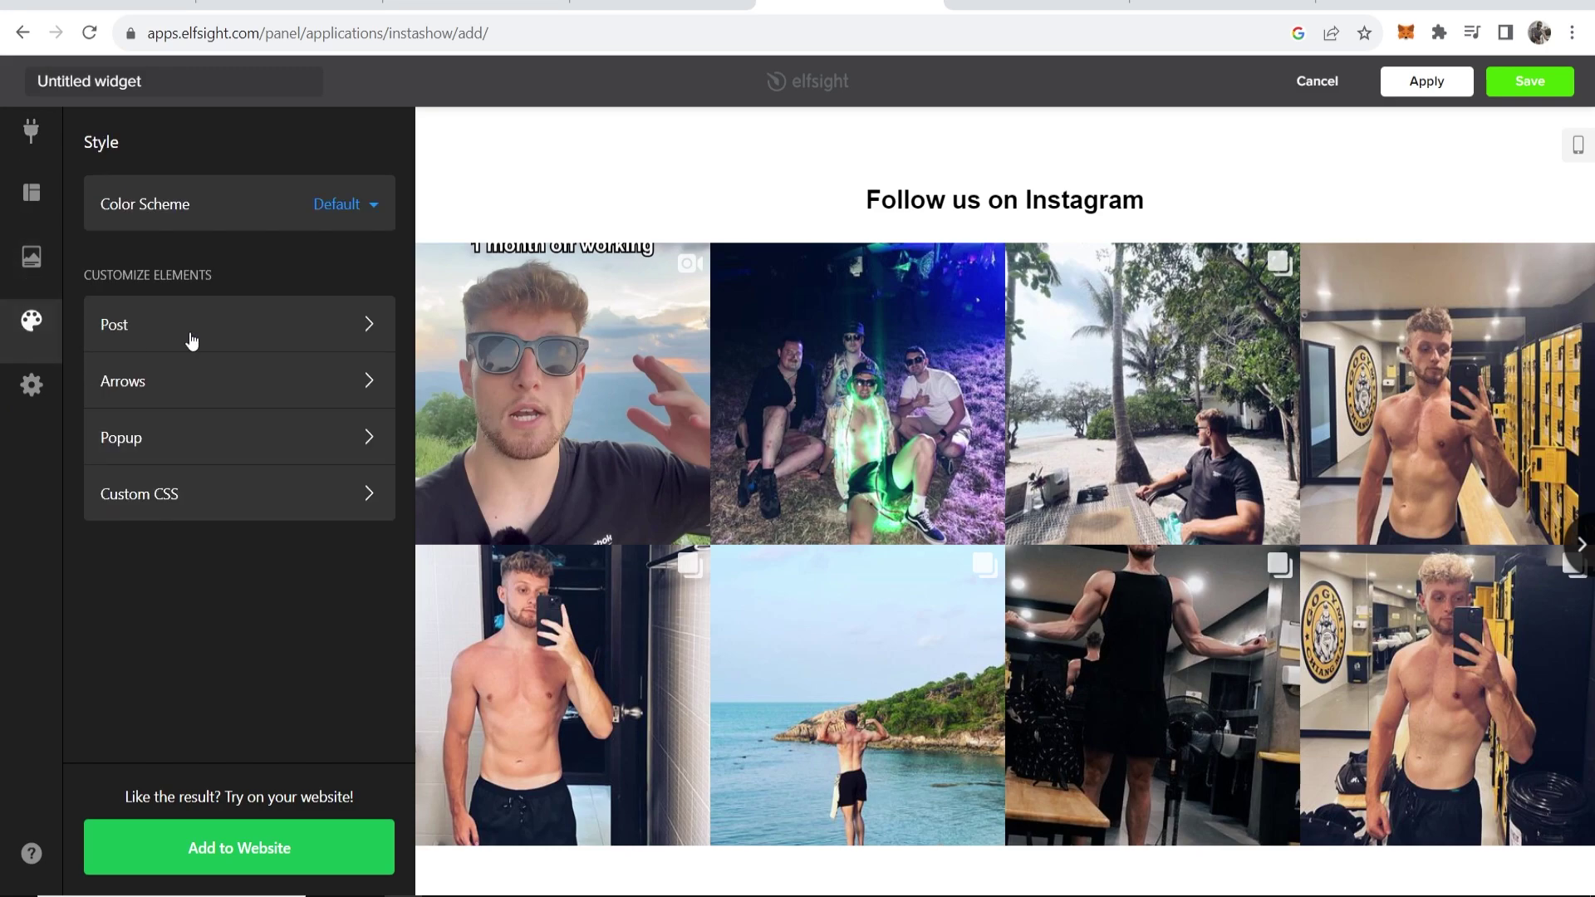
click(30, 200)
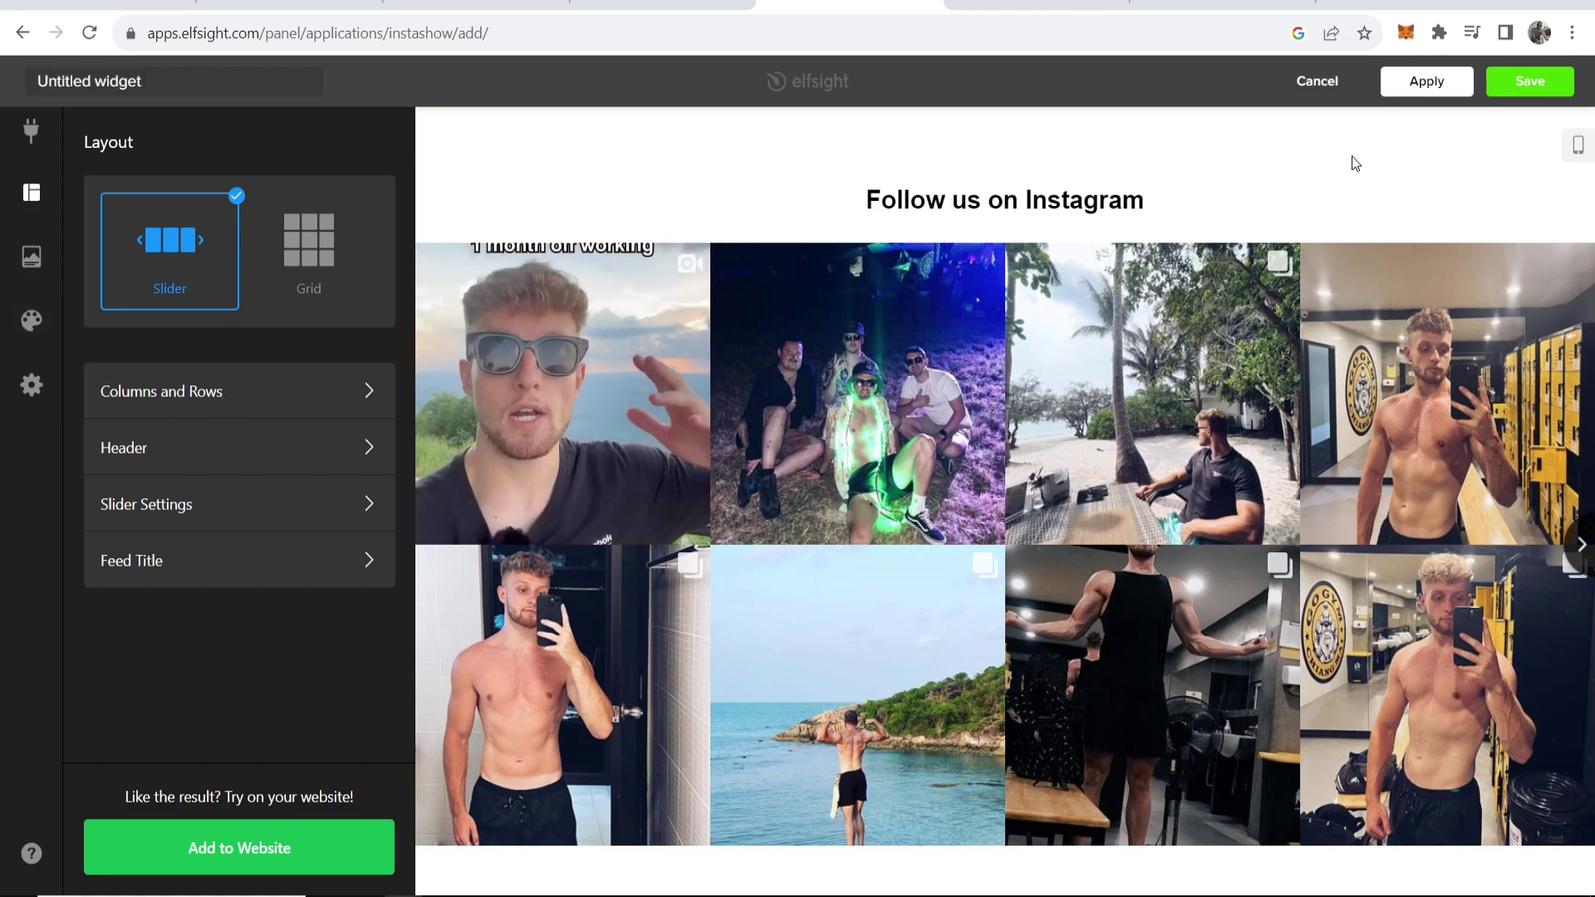
Save the Instagram widget, select the free Lite plan, and copy the embed code.
click(1530, 83)
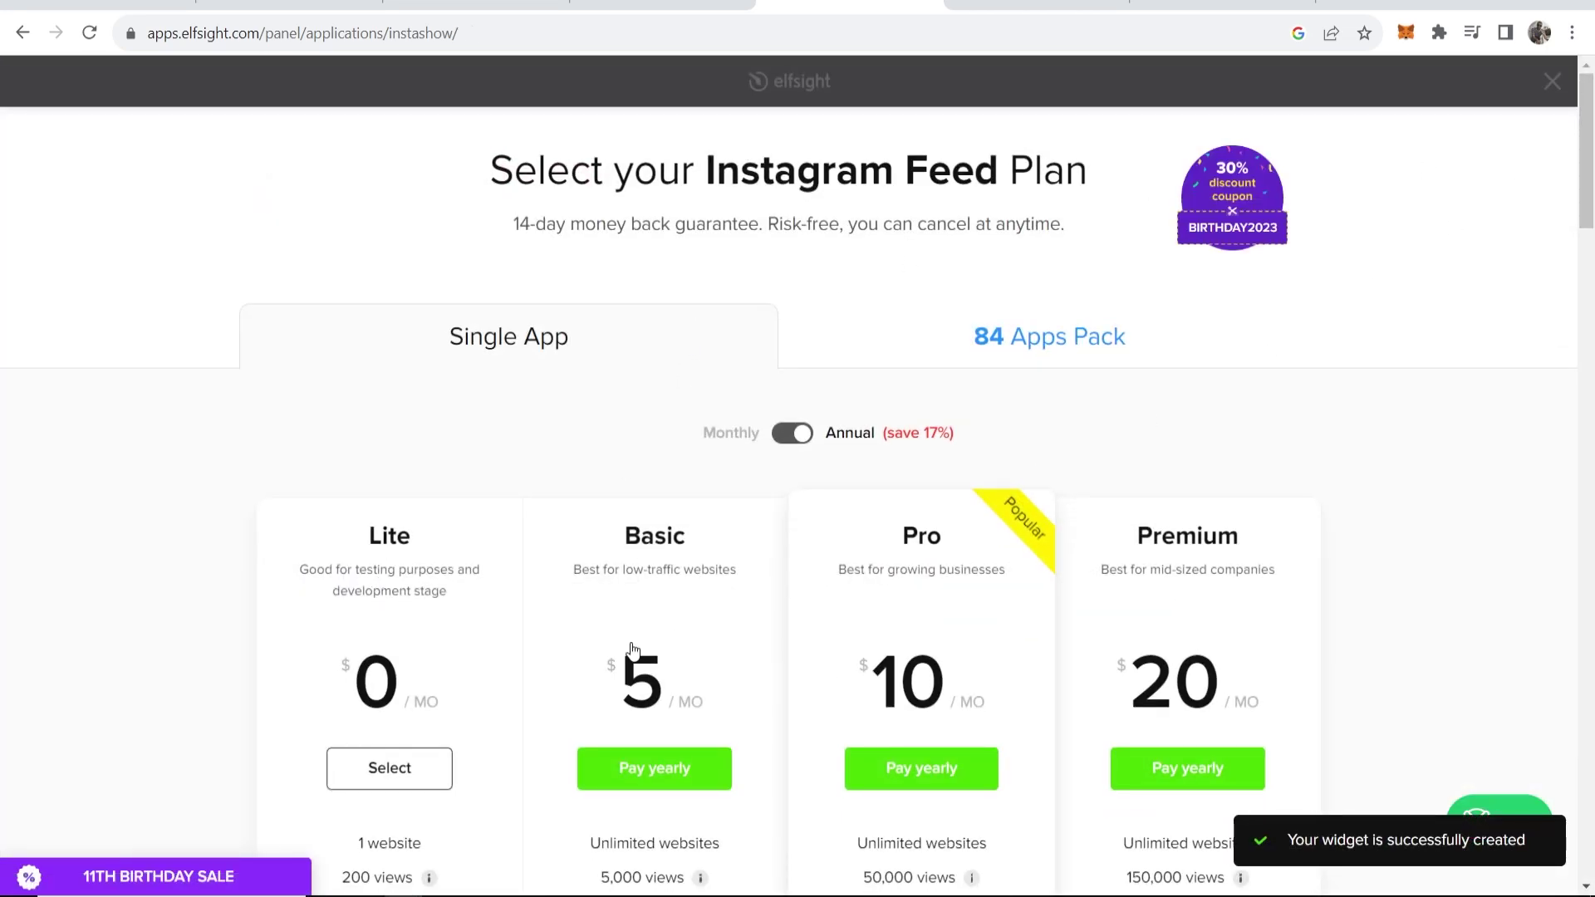
click(394, 782)
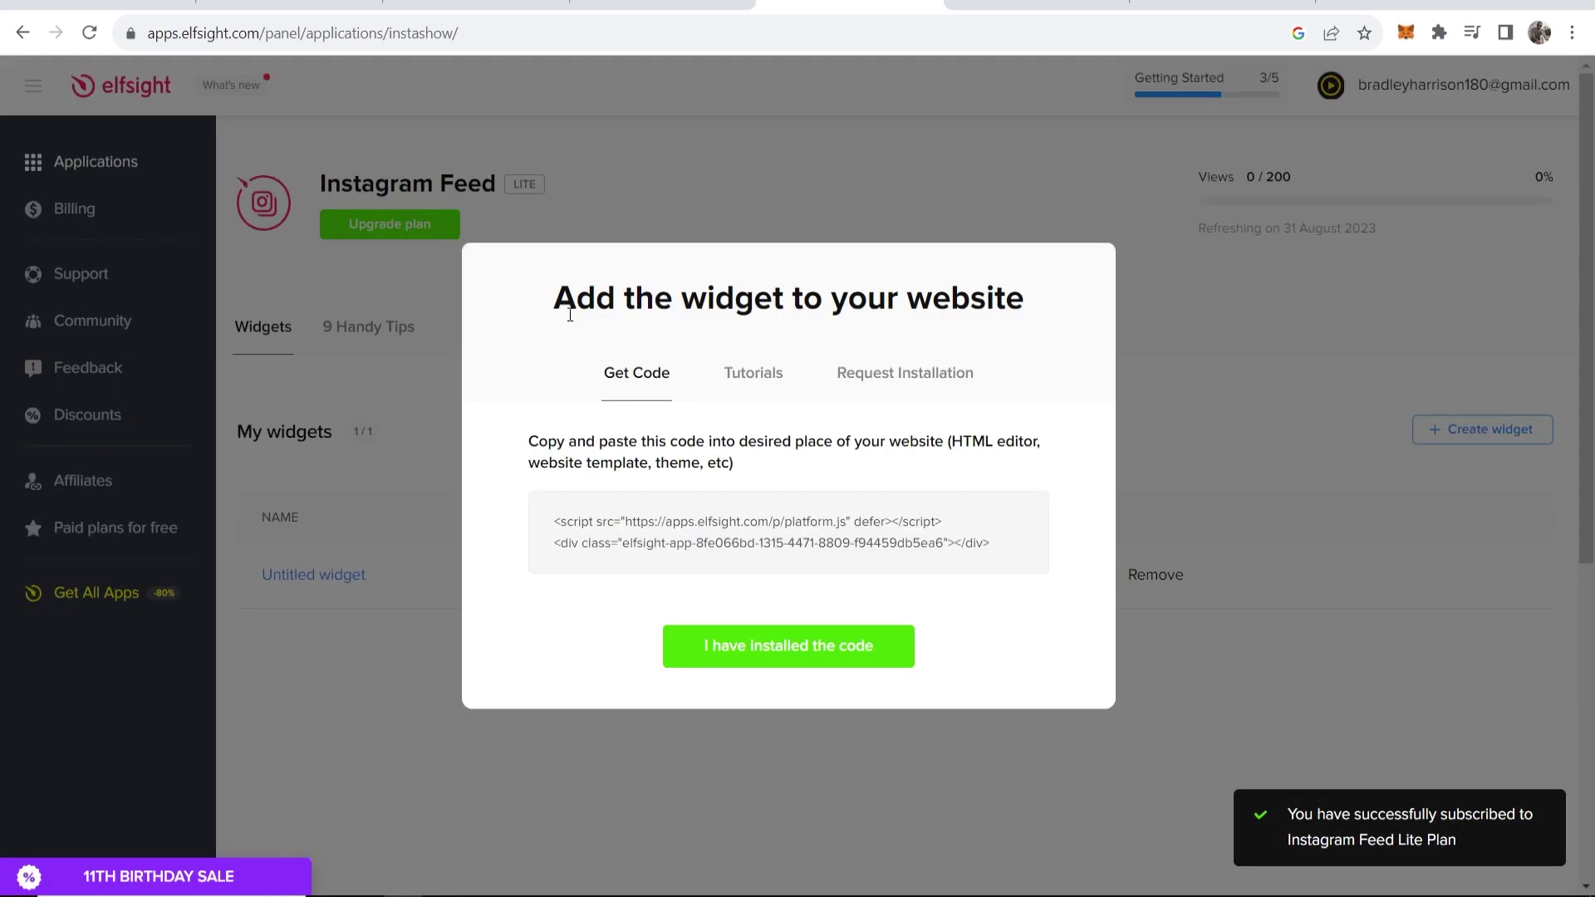
drag(553, 297, 1069, 302)
click(1045, 303)
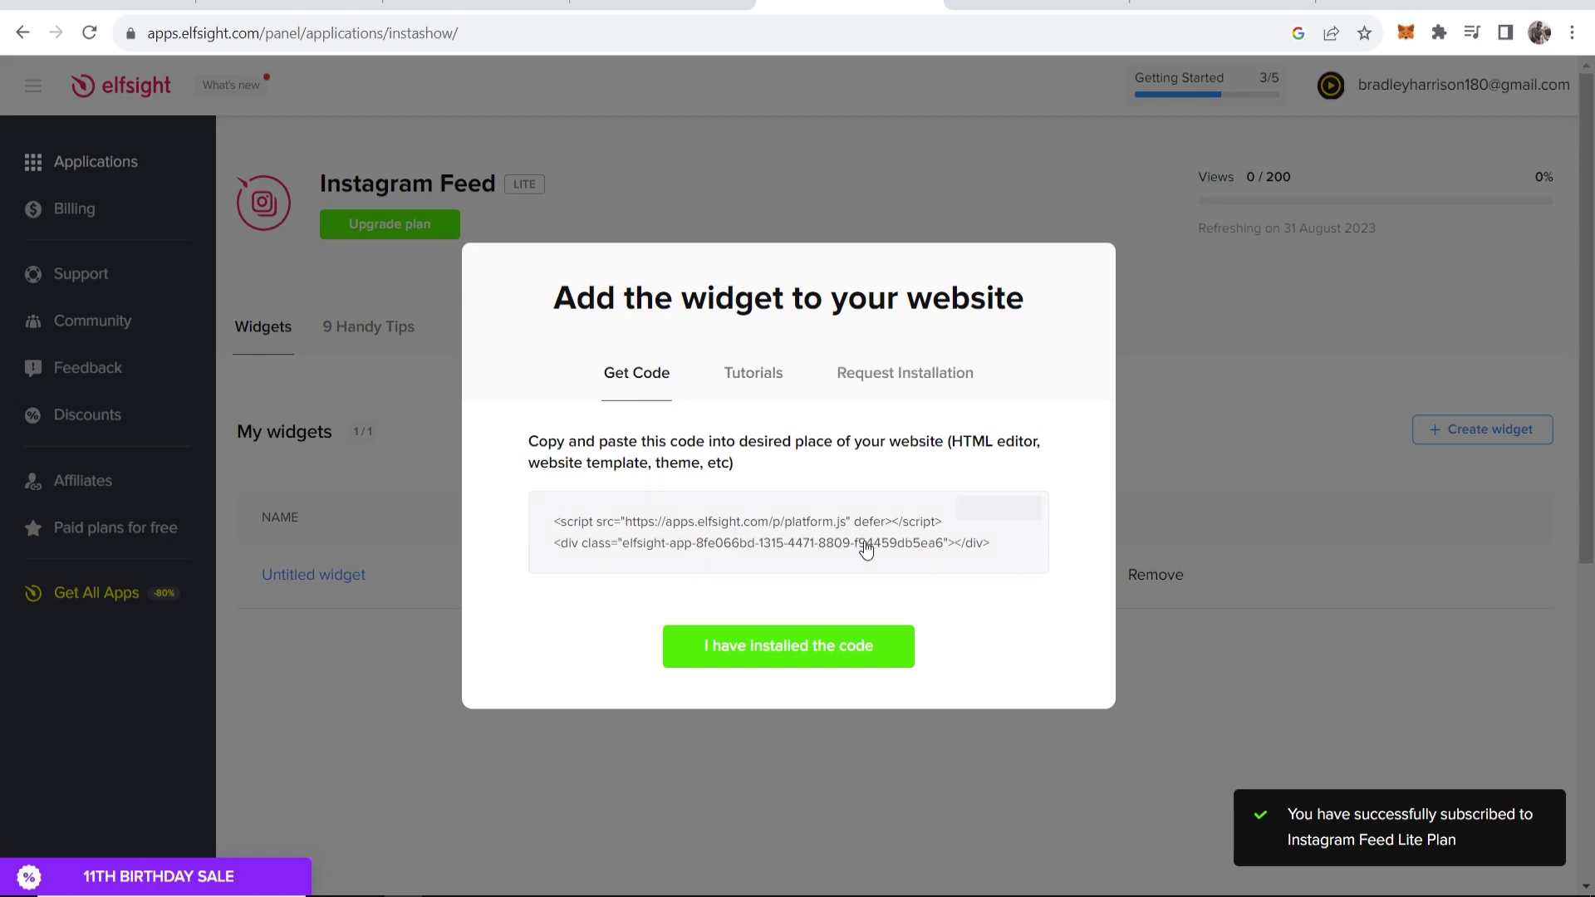
click(1009, 507)
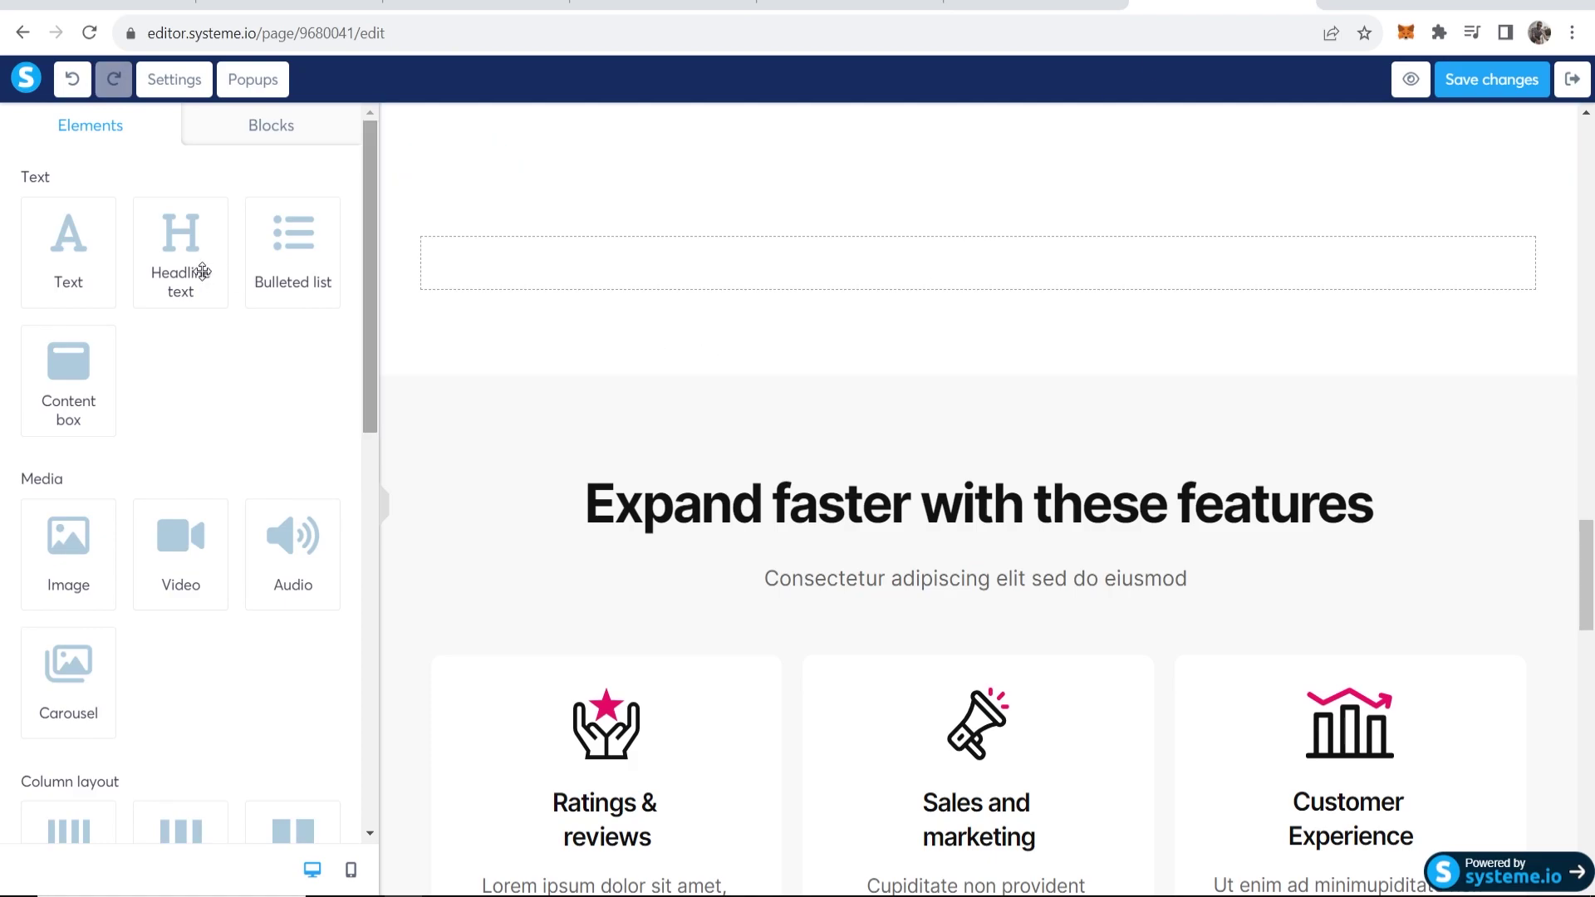
Place a Raw HTML element into the empty row and select it.
double_click(82, 117)
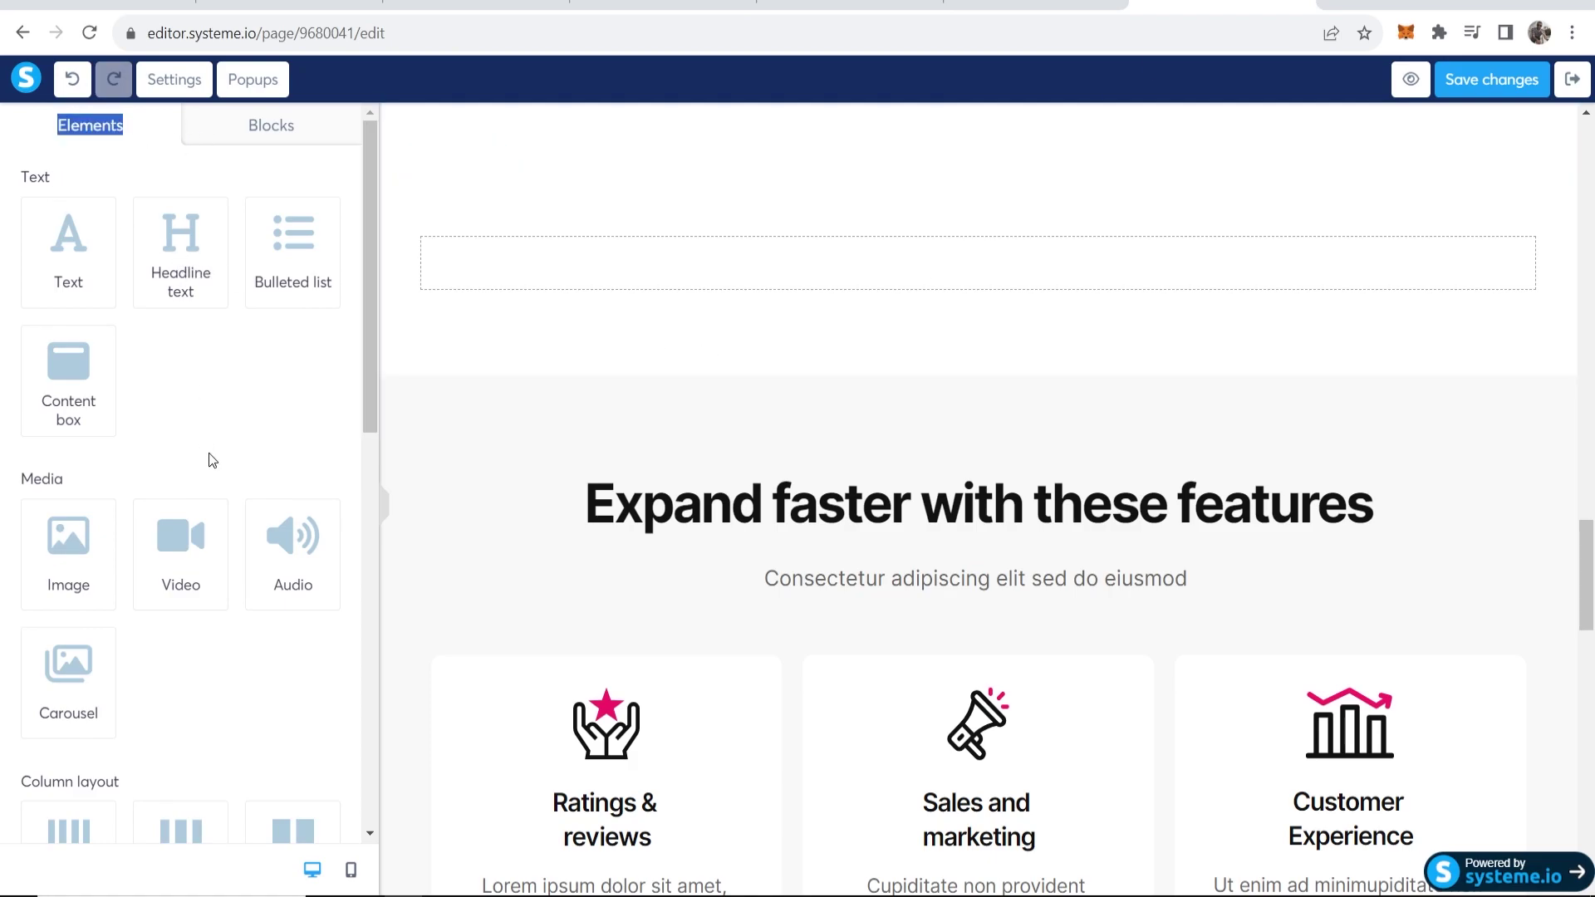
scroll(212, 459, down, 10)
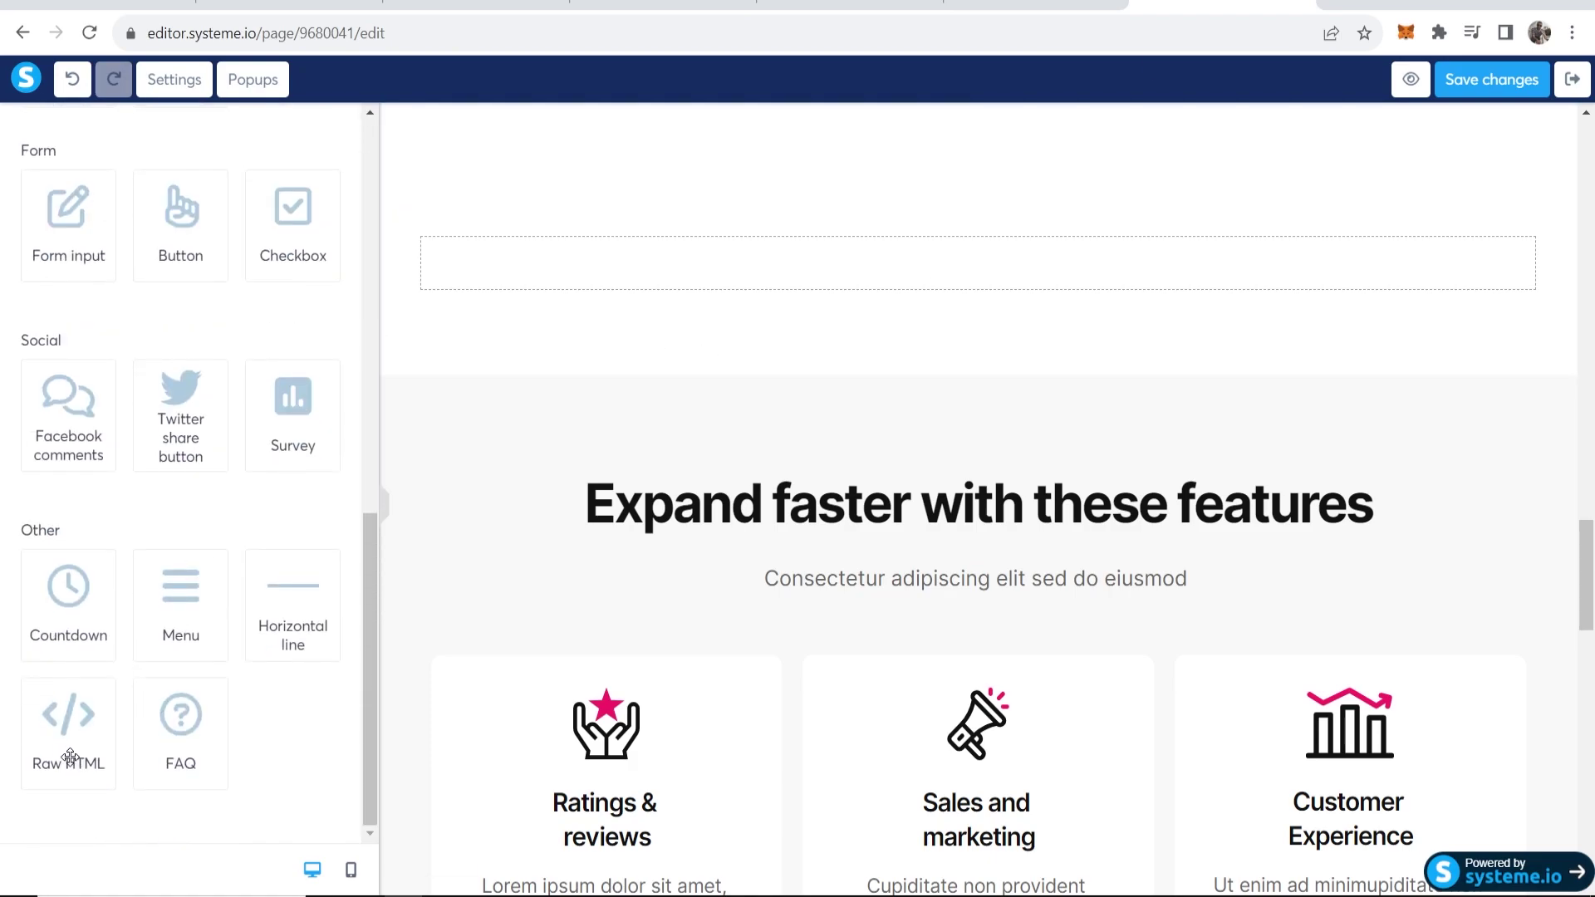
drag(70, 753, 526, 260)
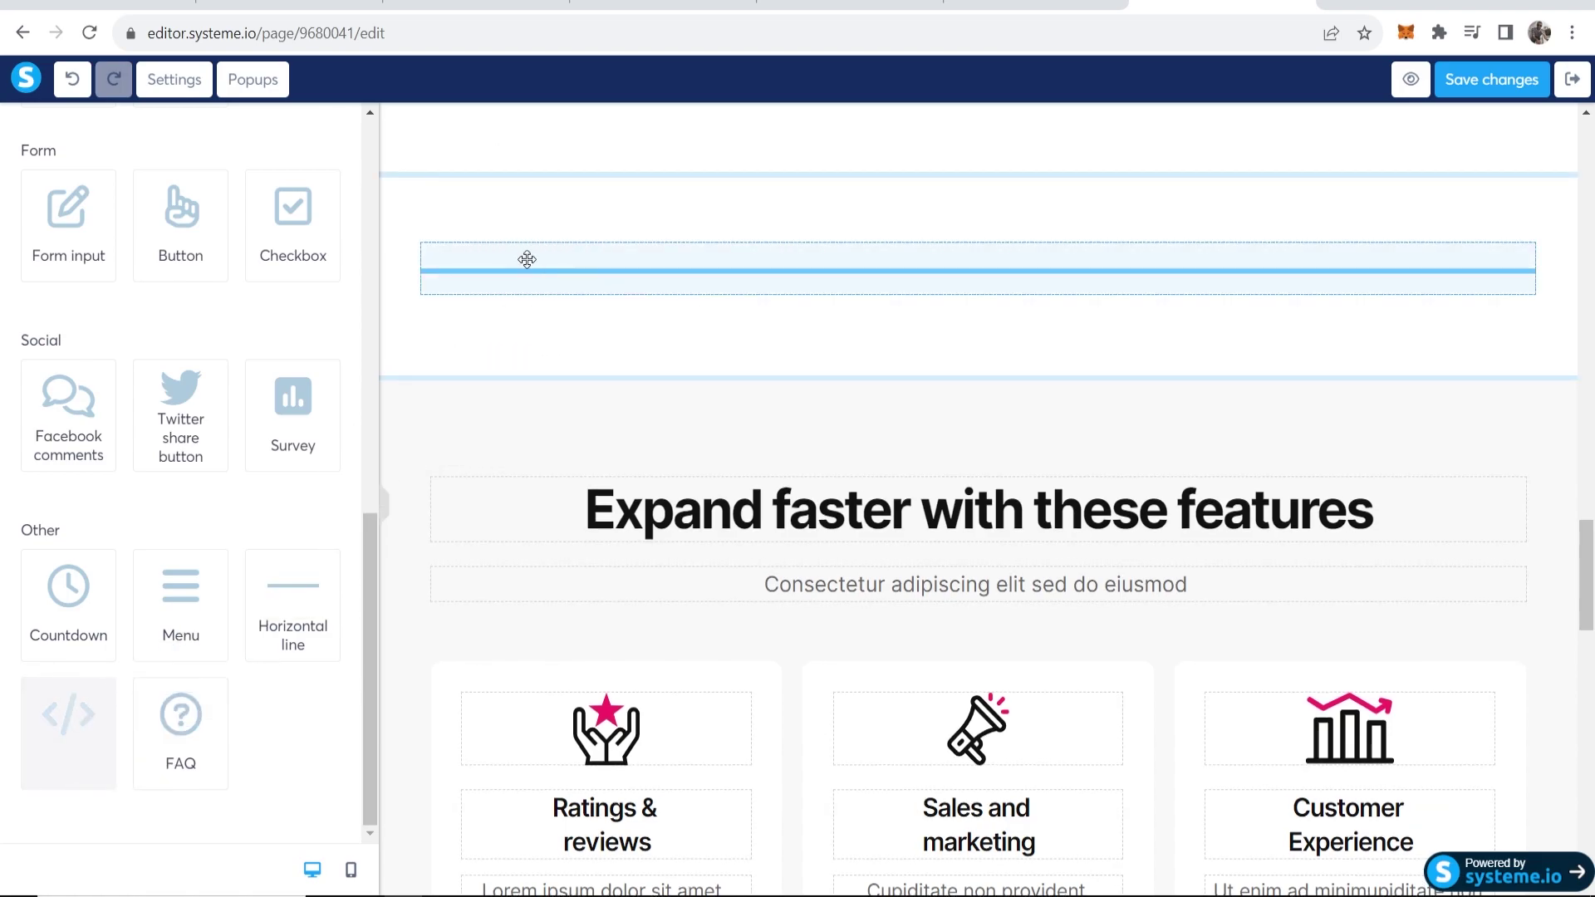
click(888, 271)
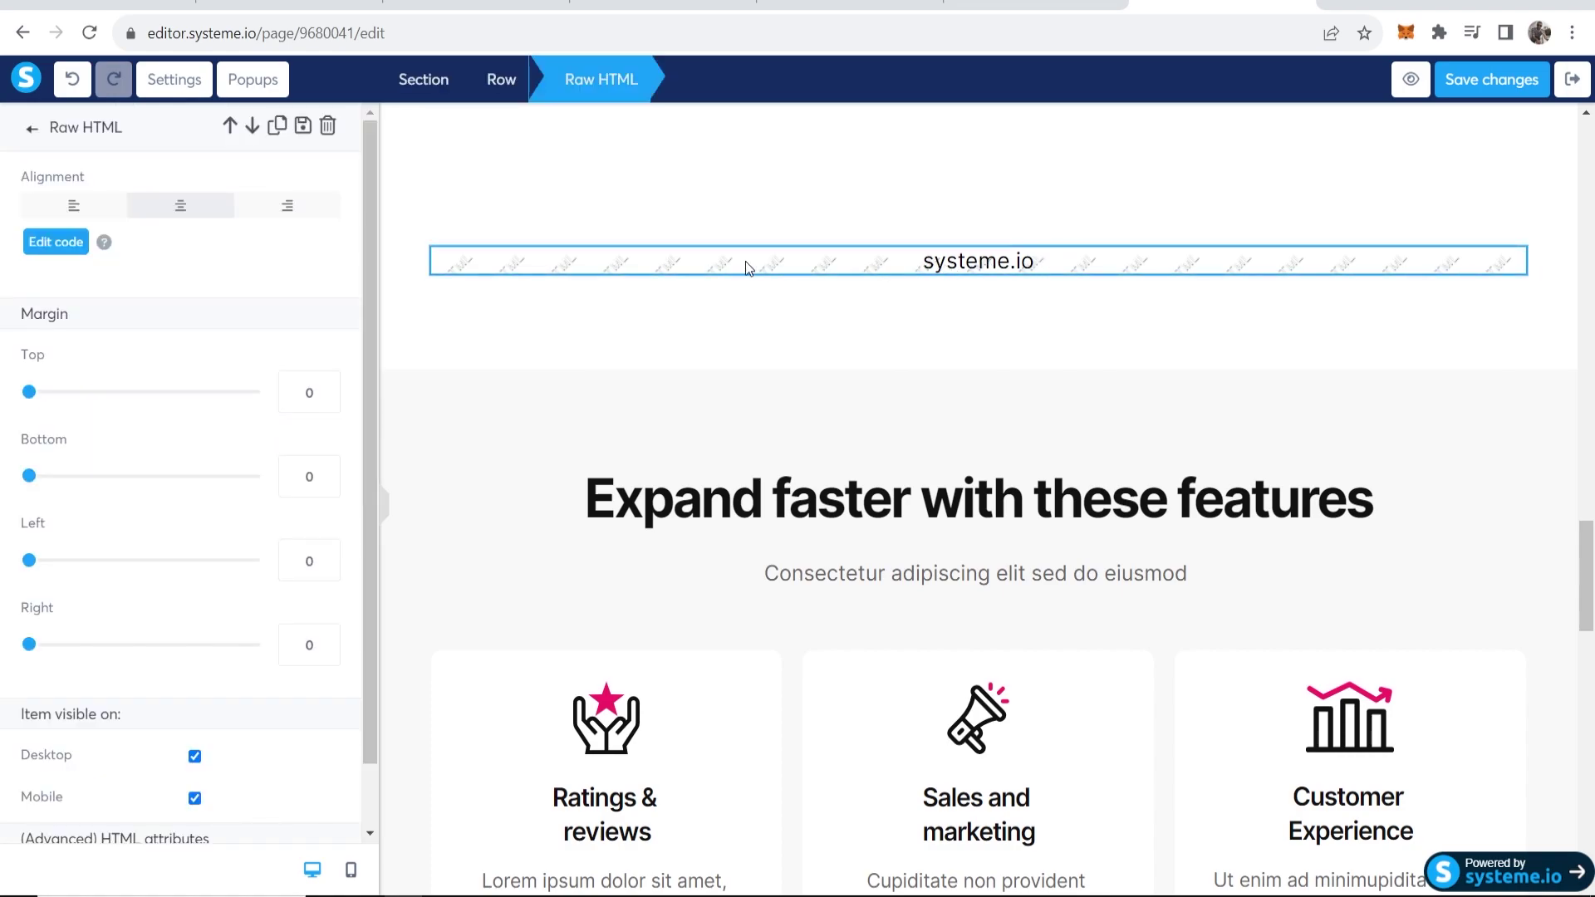
Replace the element's placeholder h2 code with the pasted Elfsight embed code and save it.
click(58, 241)
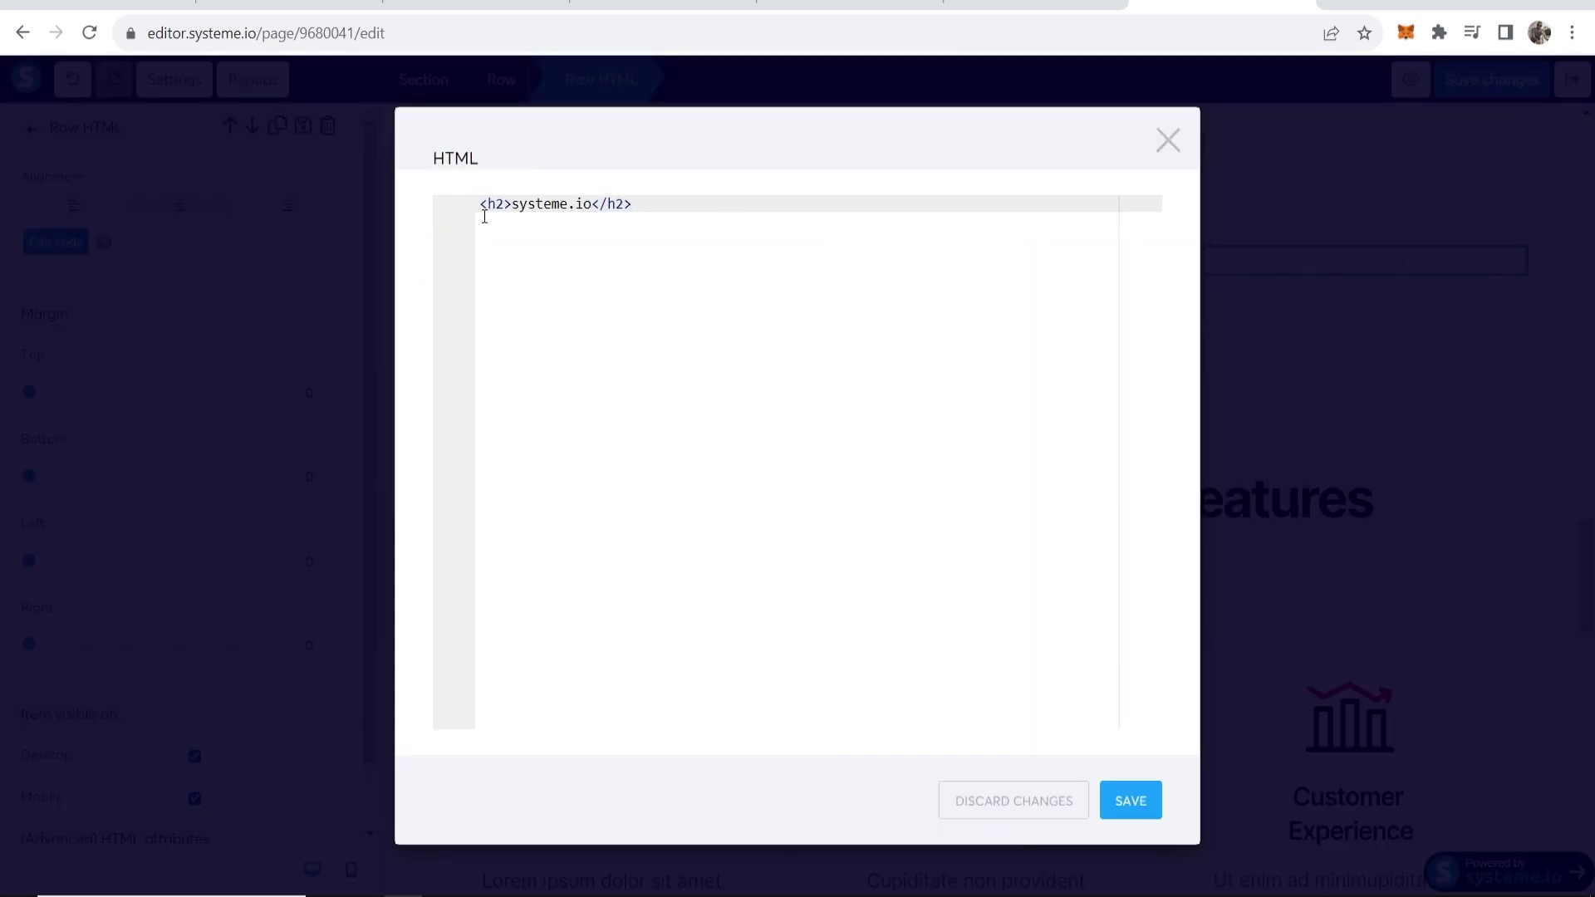
key(BackSpace)
key(BackSpace)
key(BackSpace)
key(BackSpace)
key(BackSpace)
key(BackSpace)
key(BackSpace)
key(BackSpace)
key(BackSpace)
key(BackSpace)
key(BackSpace)
key(BackSpace)
key(BackSpace)
key(BackSpace)
key(BackSpace)
key(BackSpace)
key(BackSpace)
key(BackSpace)
key(BackSpace)
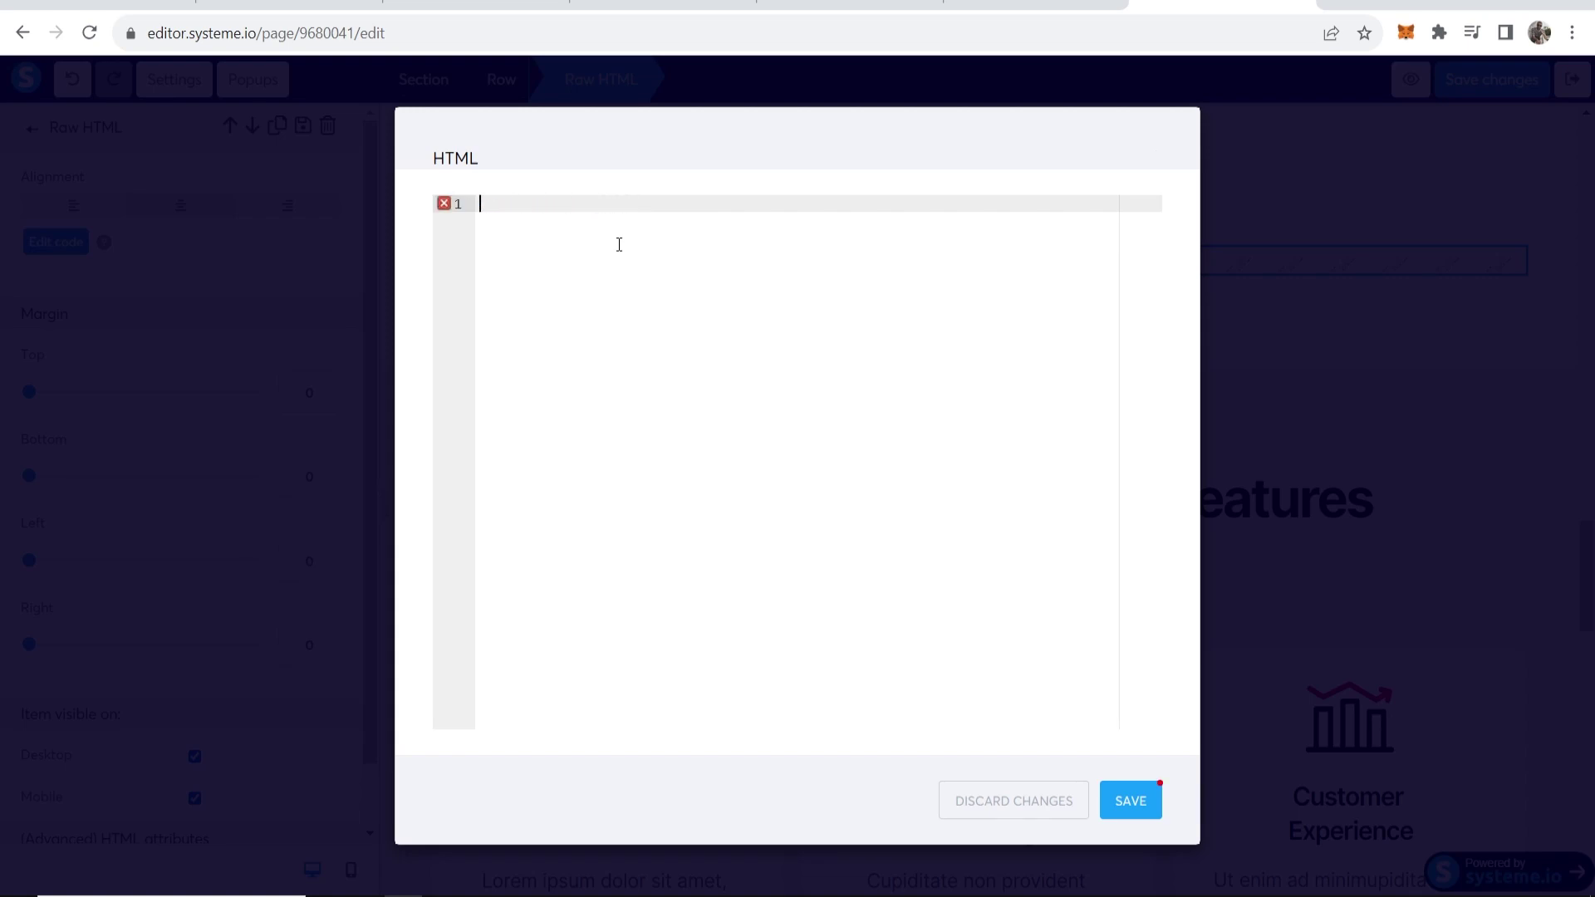
right_click(645, 196)
right_click(634, 207)
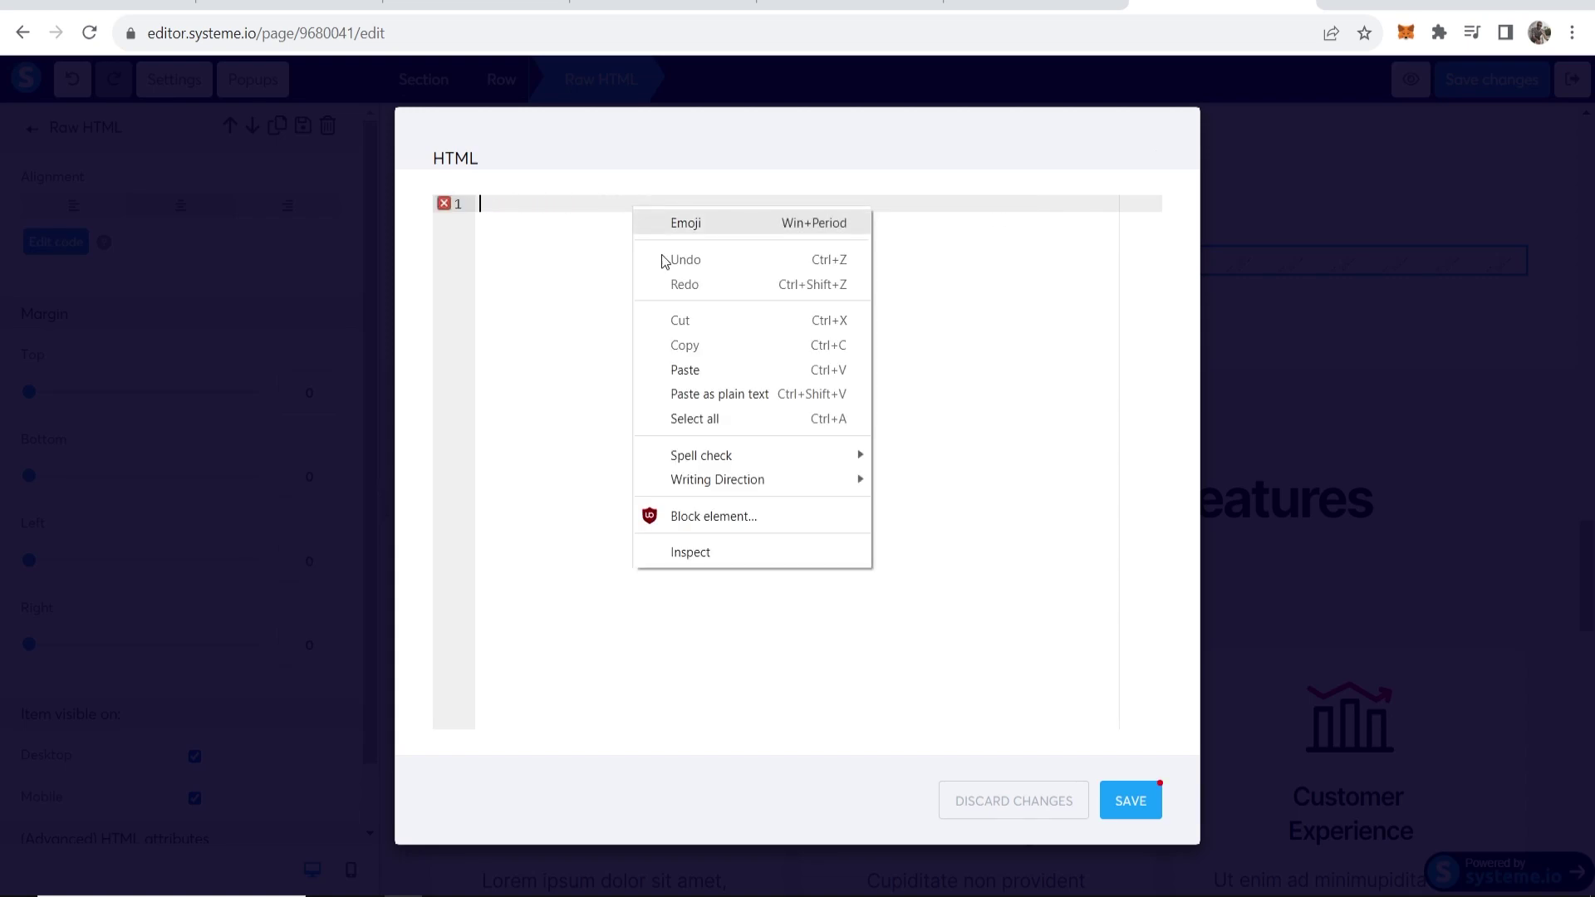
click(669, 368)
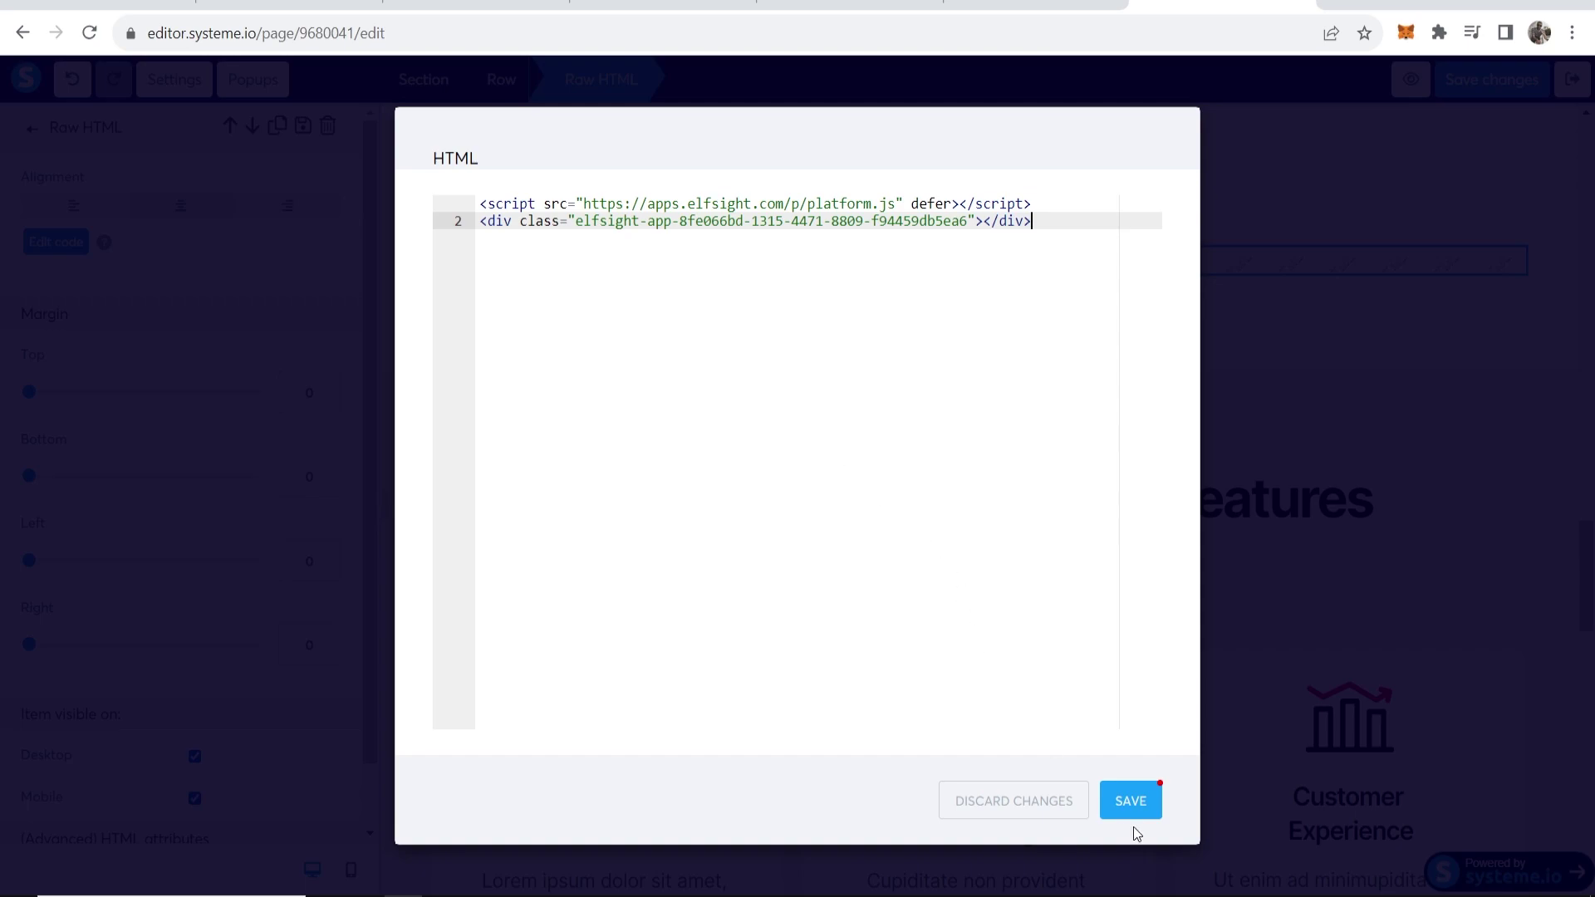
click(1126, 801)
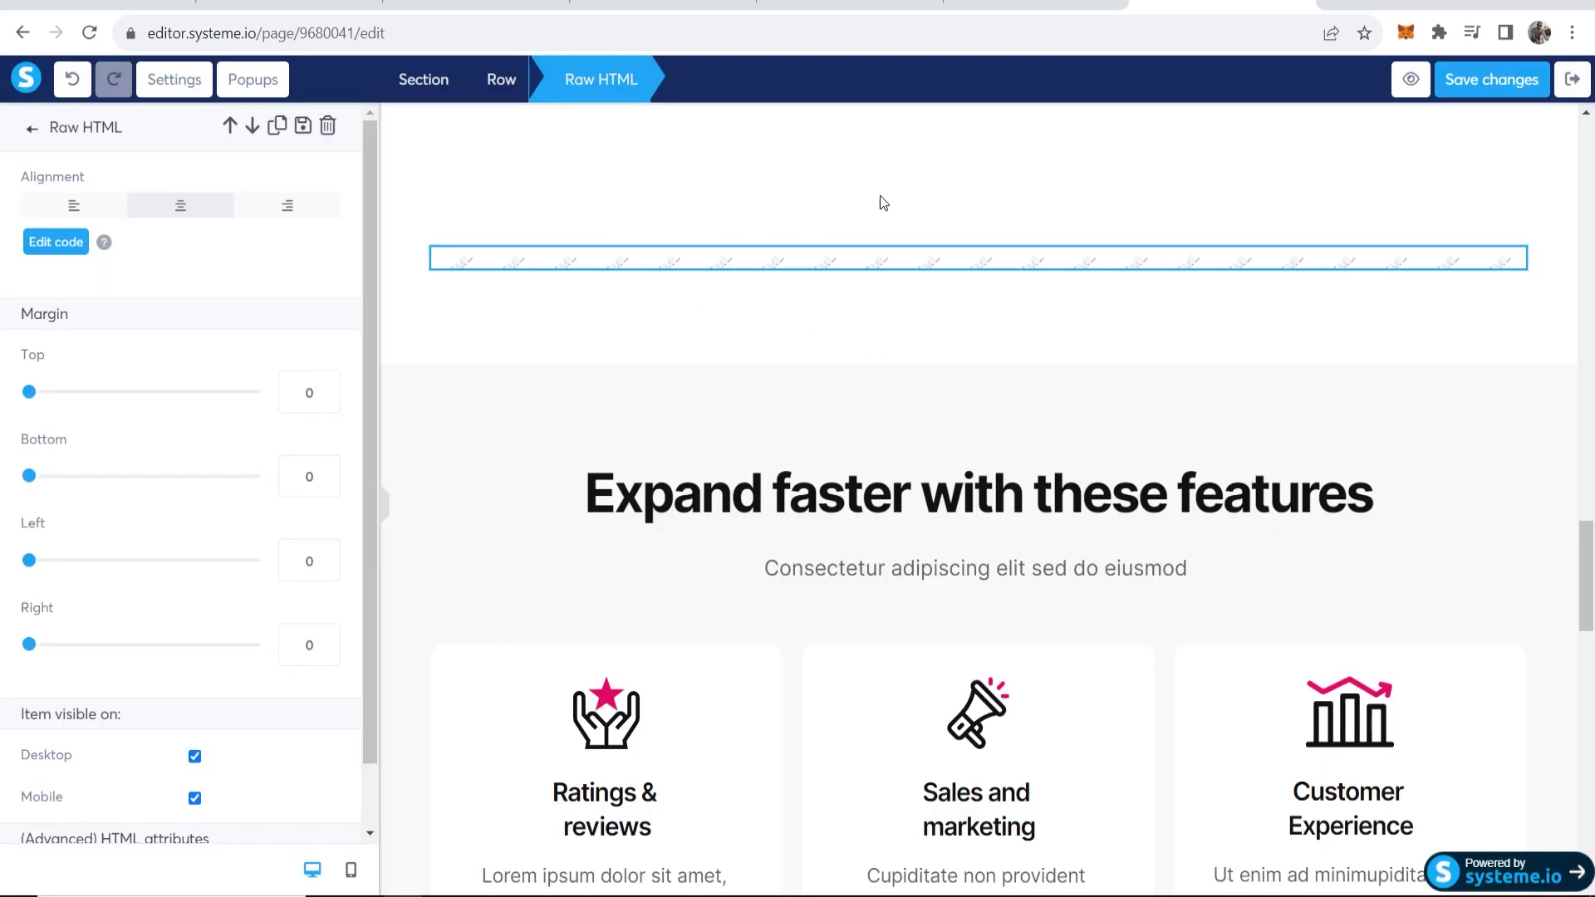
Save the page and preview it to check the Instagram feed, then return to the editor.
click(1487, 82)
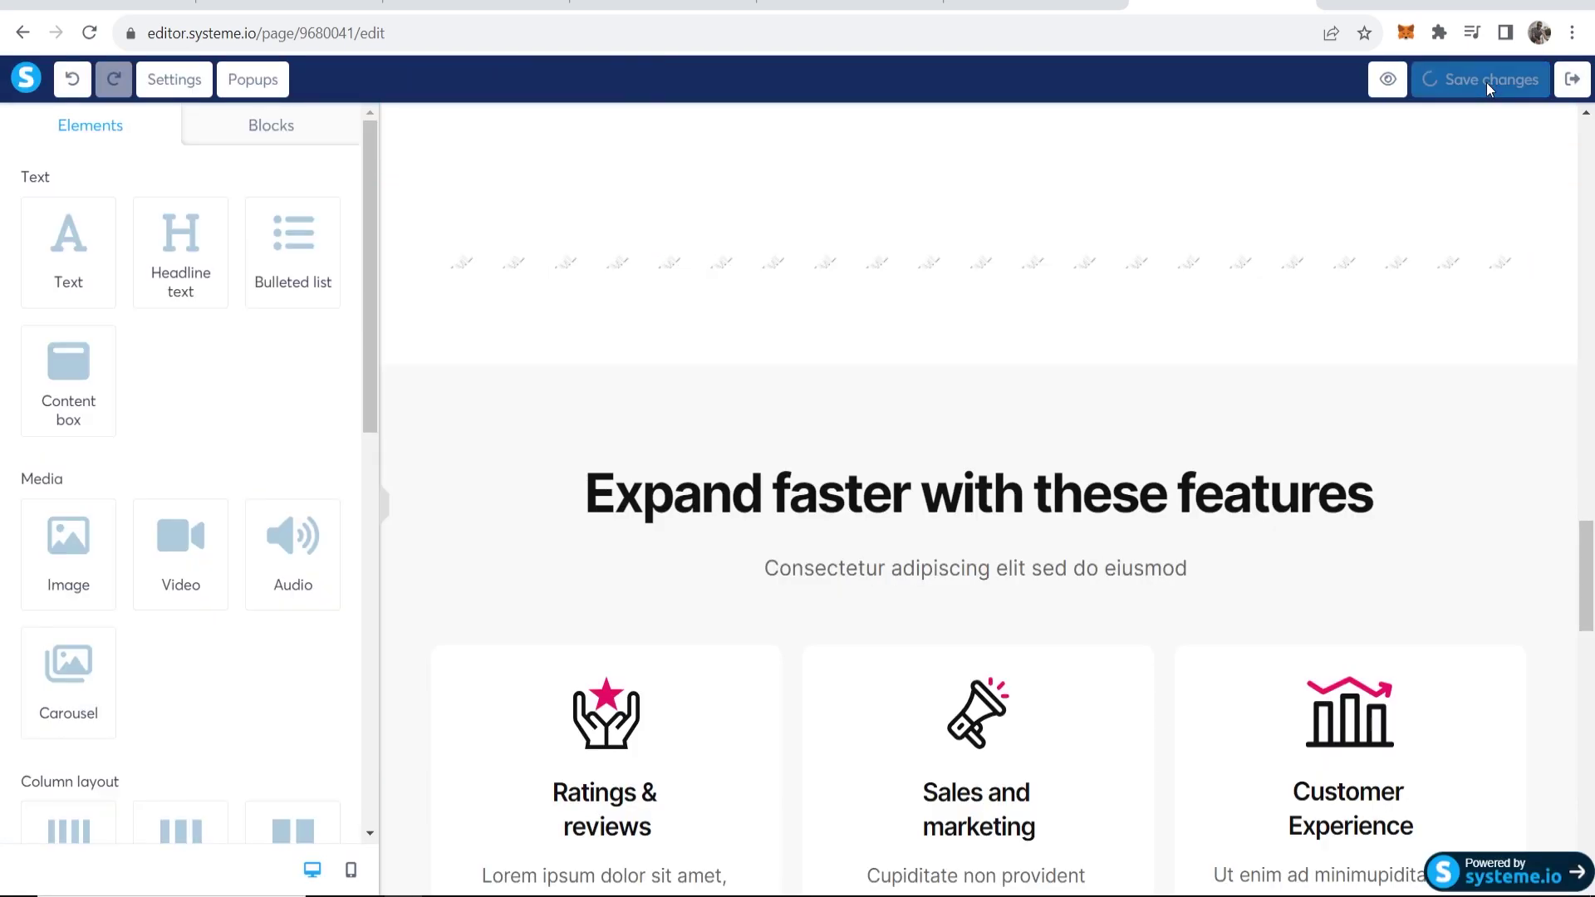
click(1389, 80)
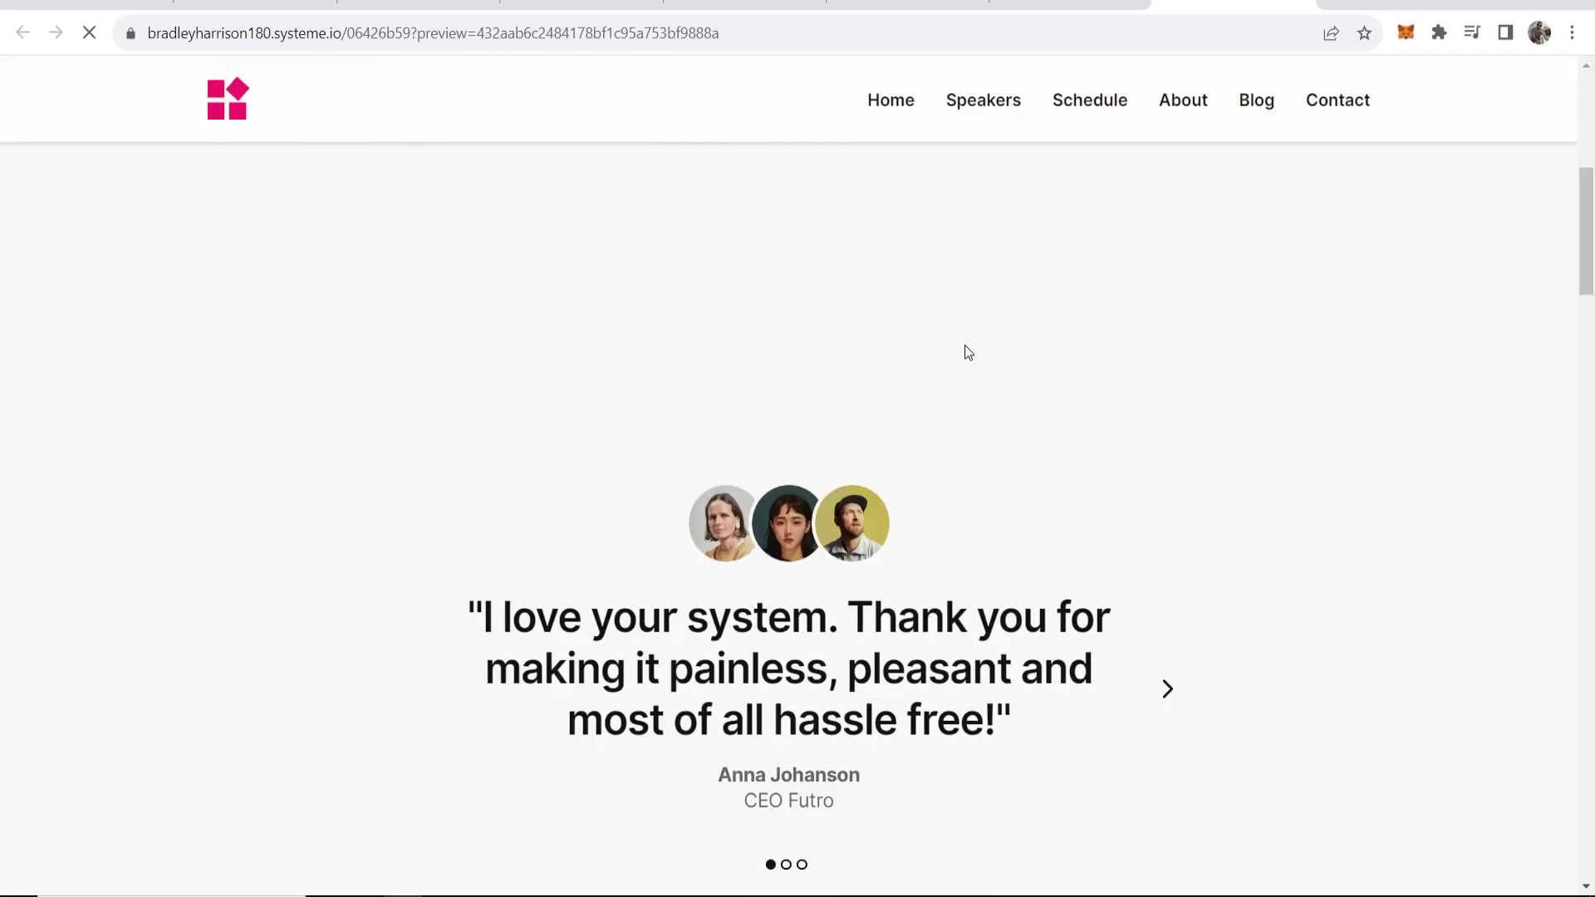
scroll(965, 345, down, 20)
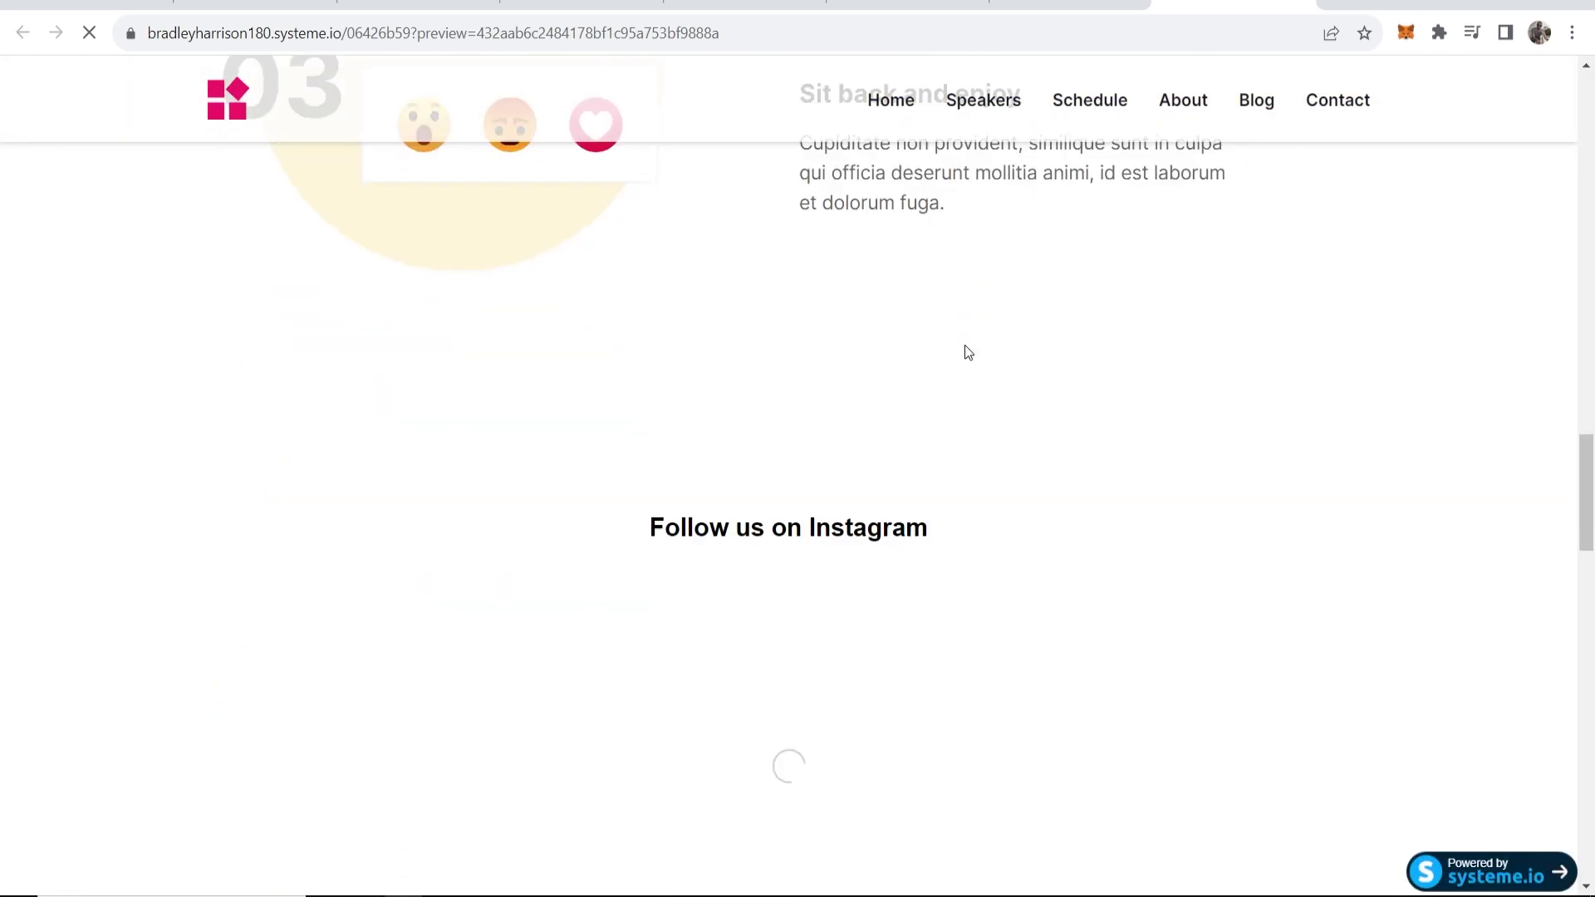
scroll(954, 406, up, 3)
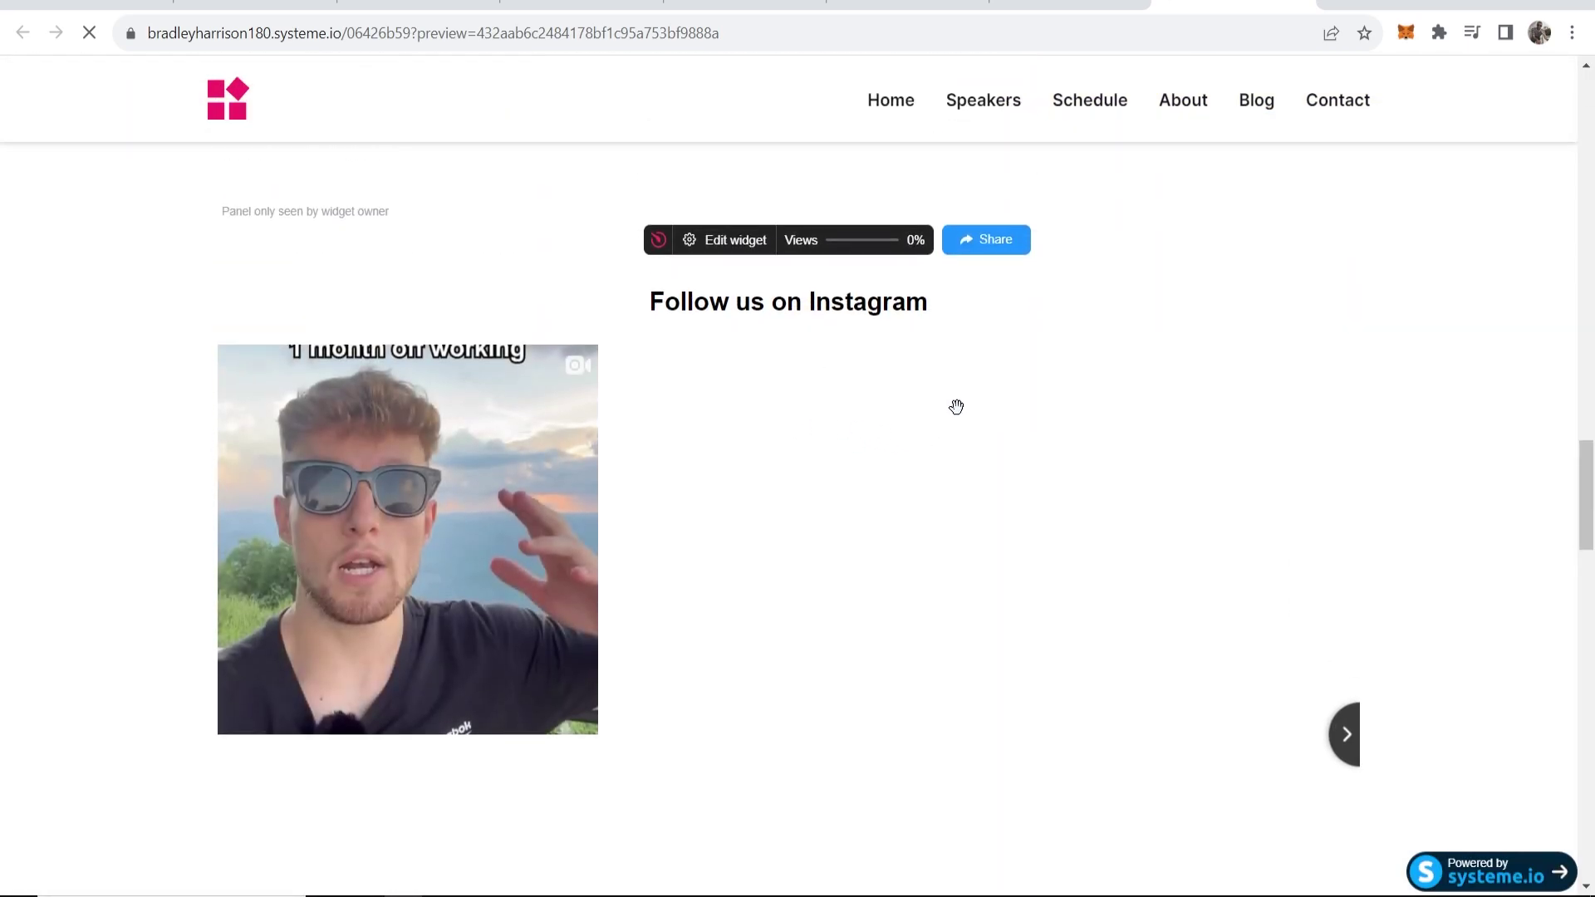
scroll(1454, 368, down, 6)
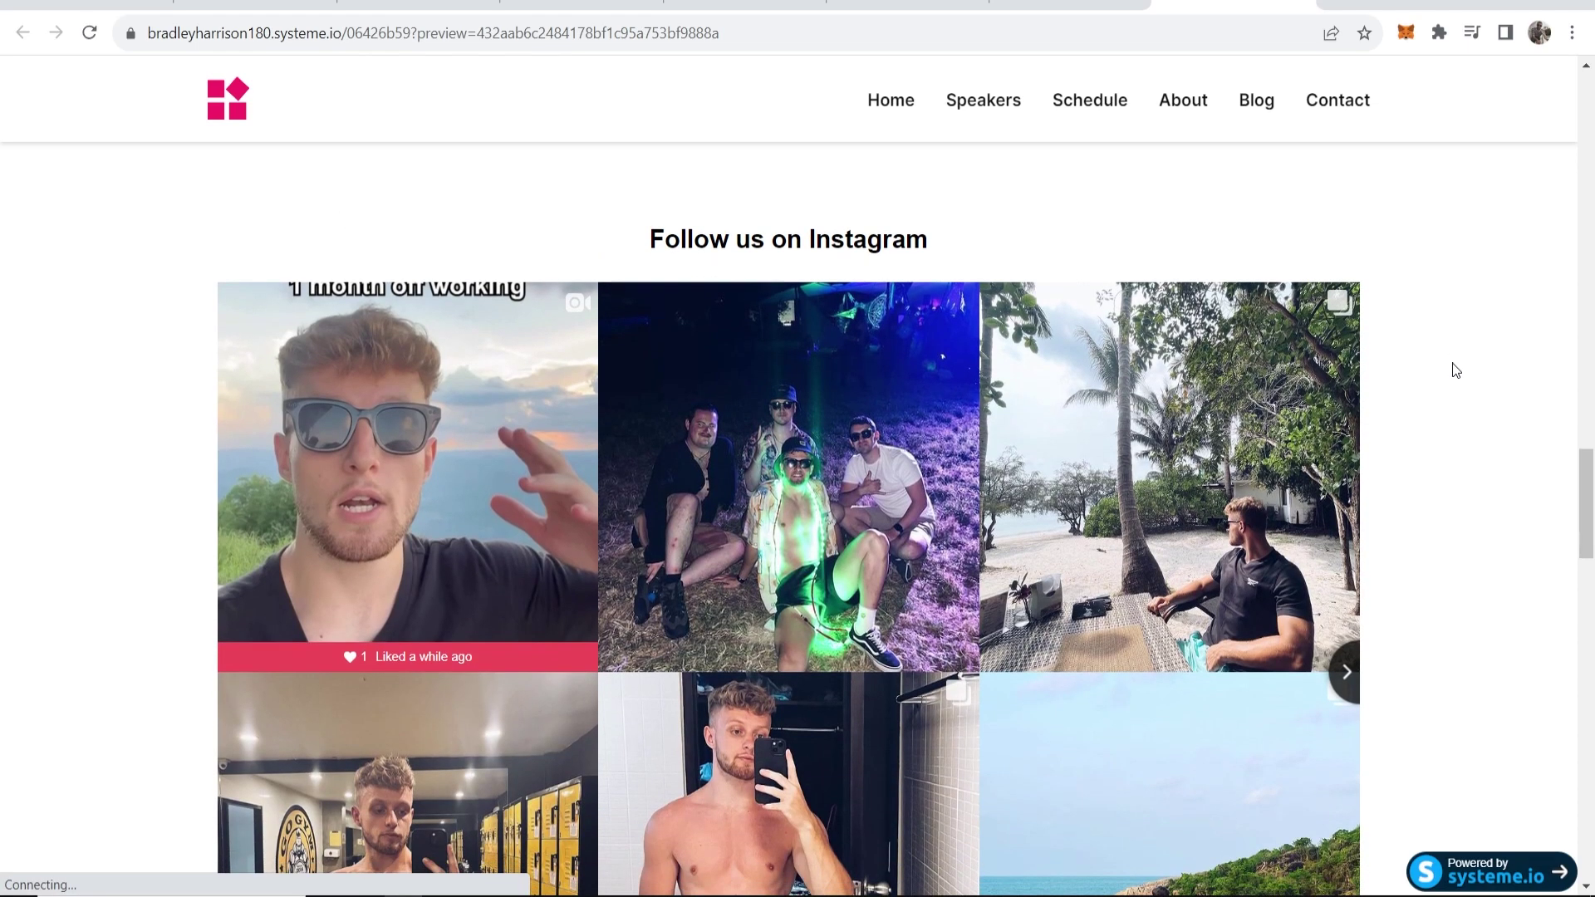
scroll(1453, 368, up, 6)
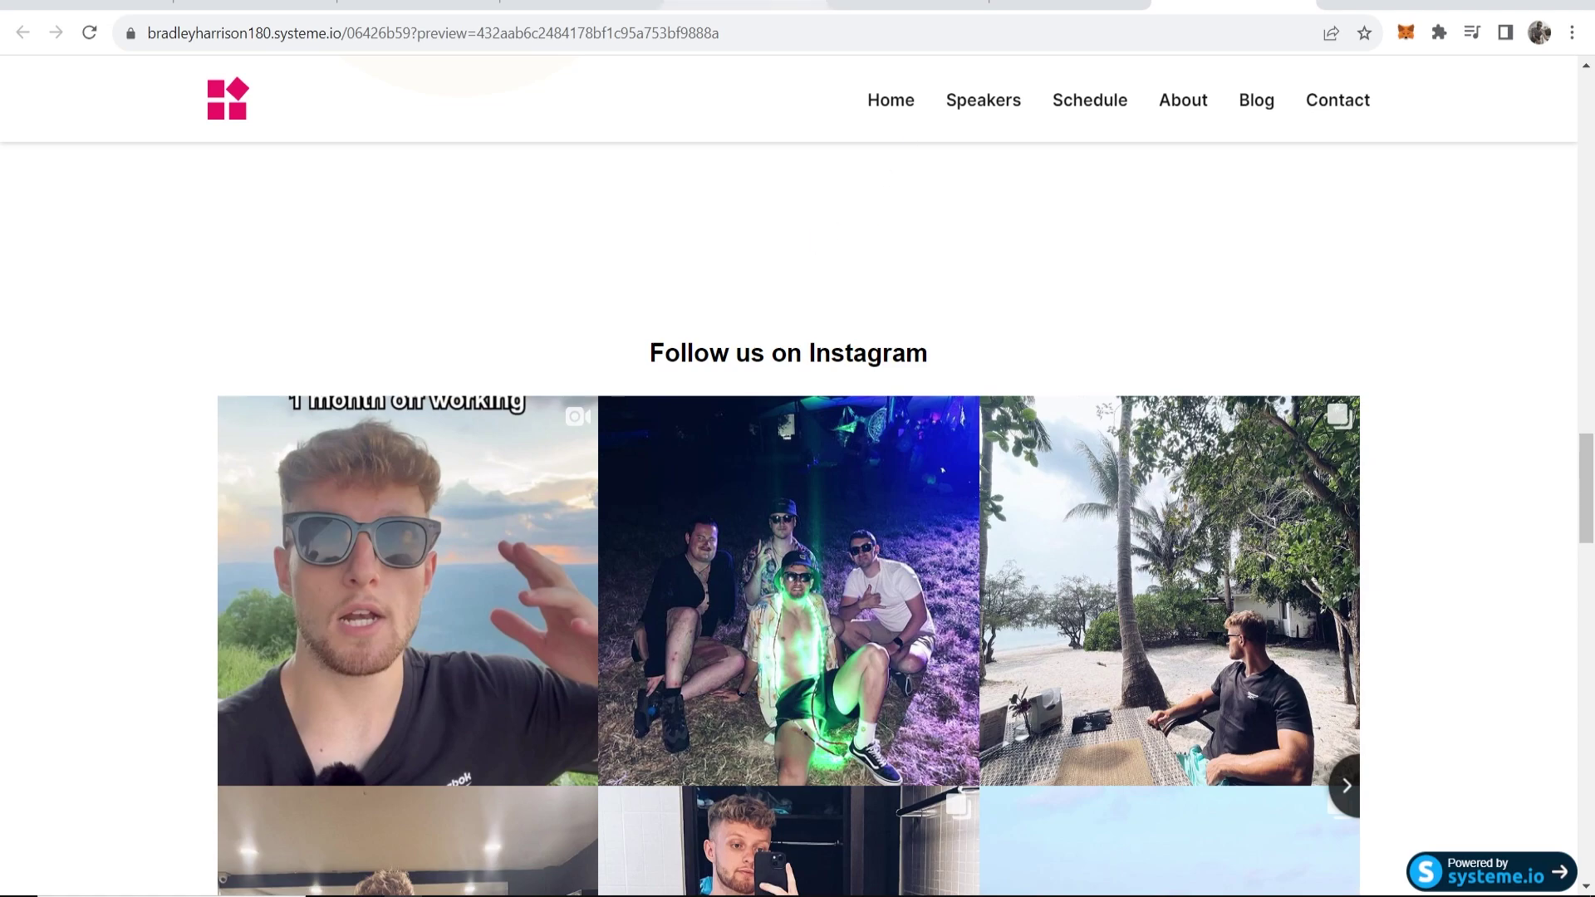
click(1088, 5)
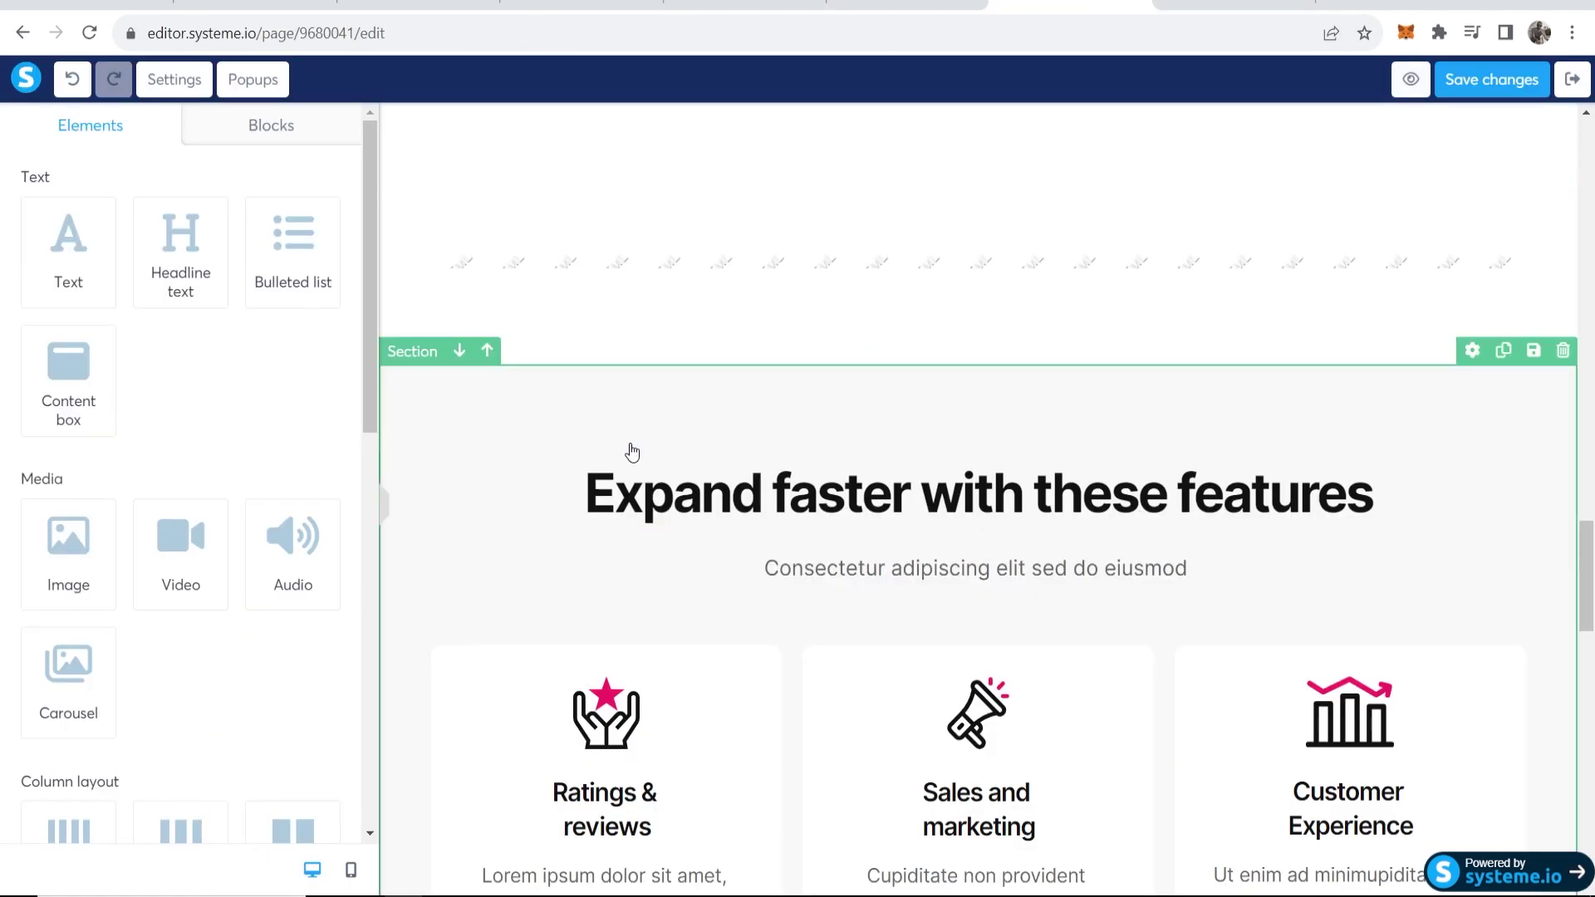